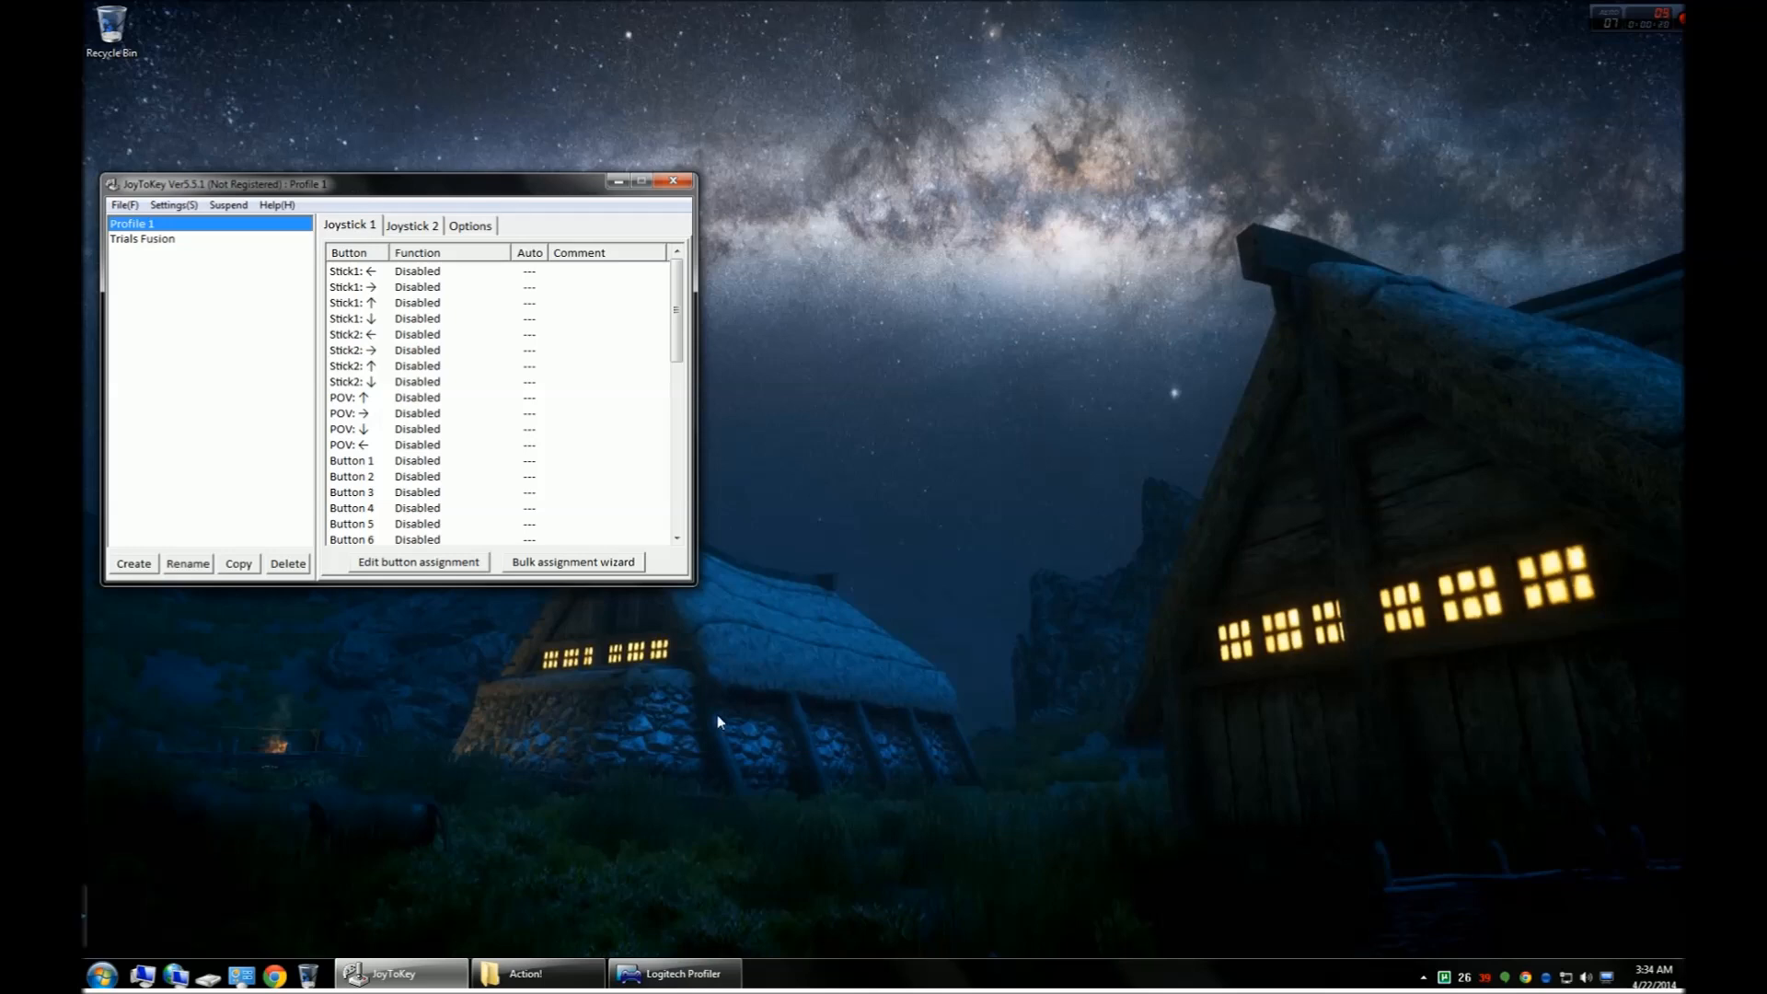
- Bring up Logitech Profiler, place its window beside JoyToKey, and return to JoyToKey
{"action": "left_click", "coordinate": [689, 974]}
{"action": "left_click_drag", "start_coordinate": [395, 608], "coordinate": [1178, 260]}
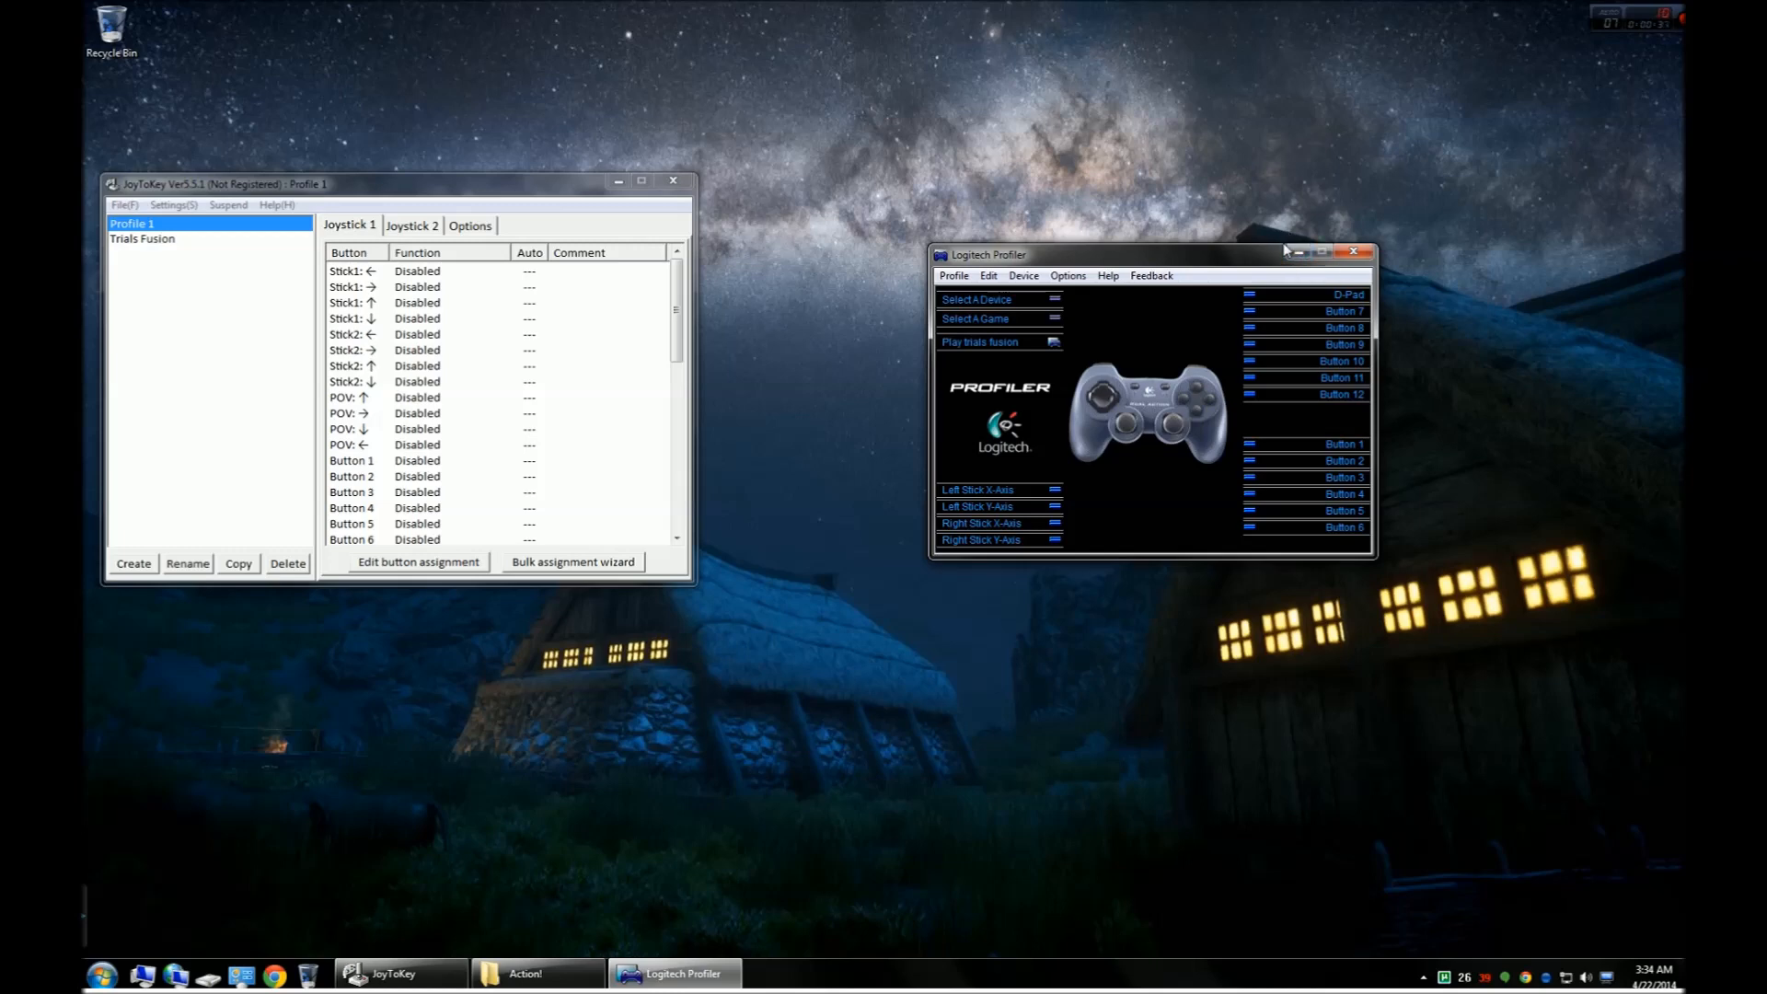
{"action": "left_click_drag", "start_coordinate": [1151, 261], "coordinate": [922, 191]}
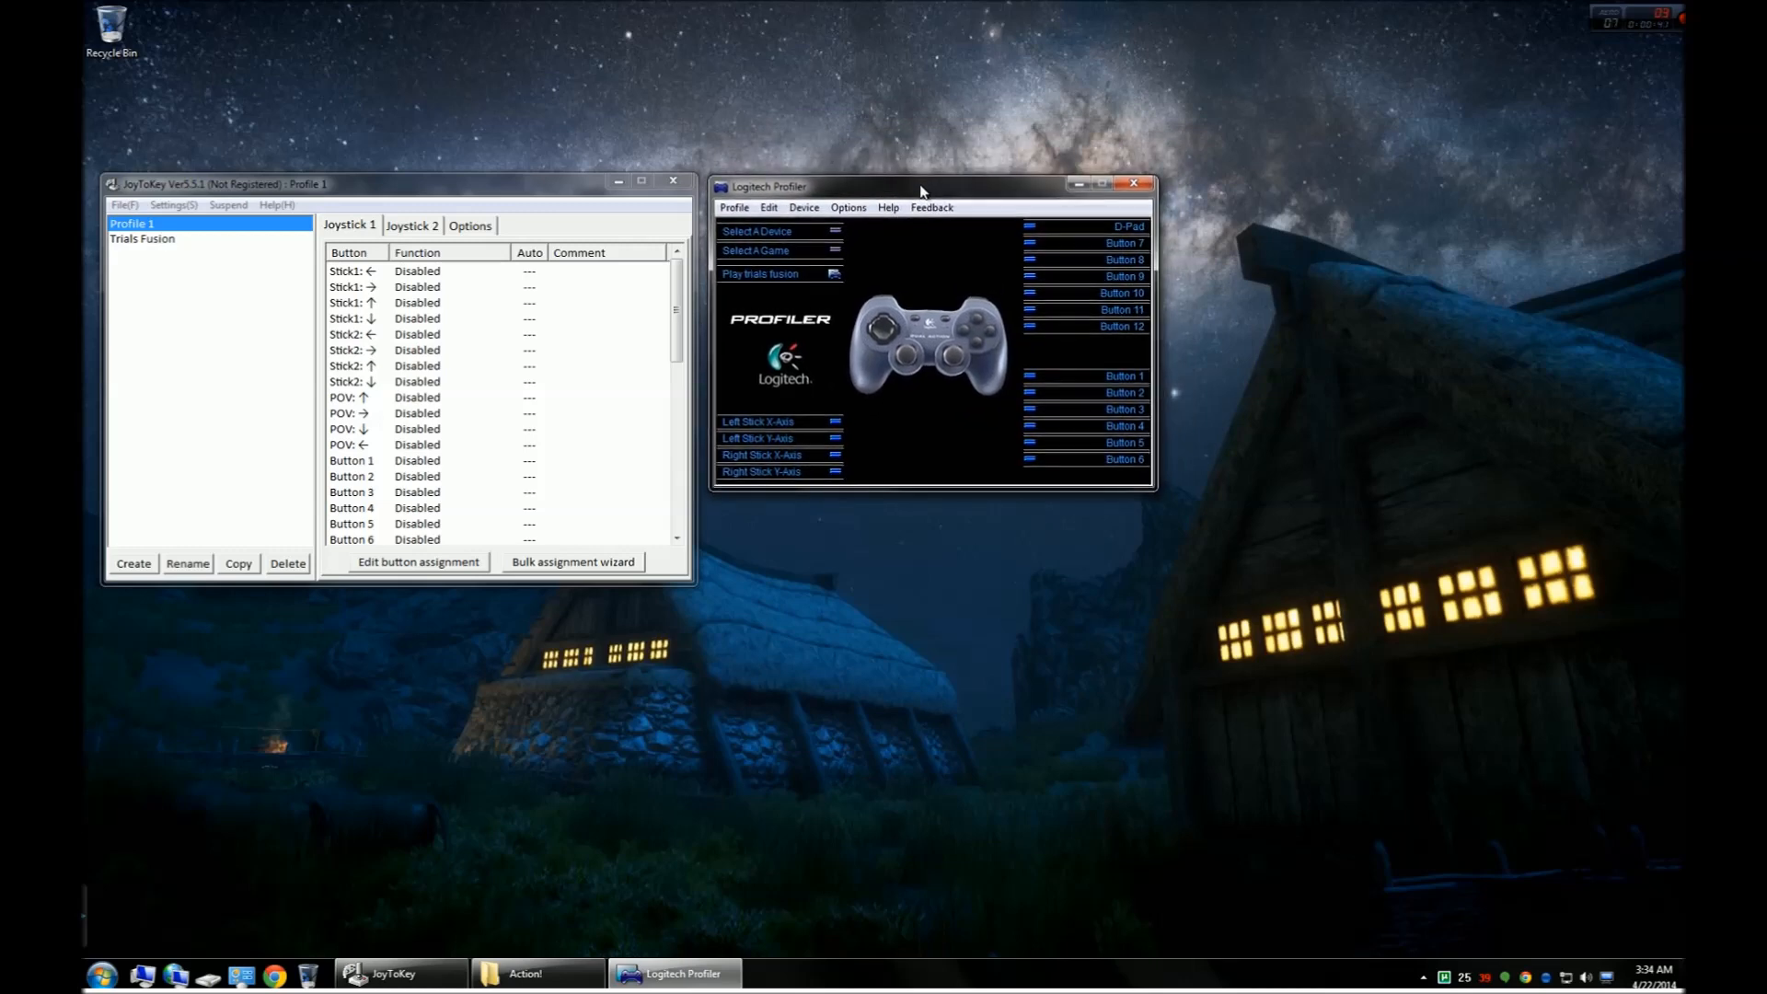
{"action": "left_click", "coordinate": [476, 195]}
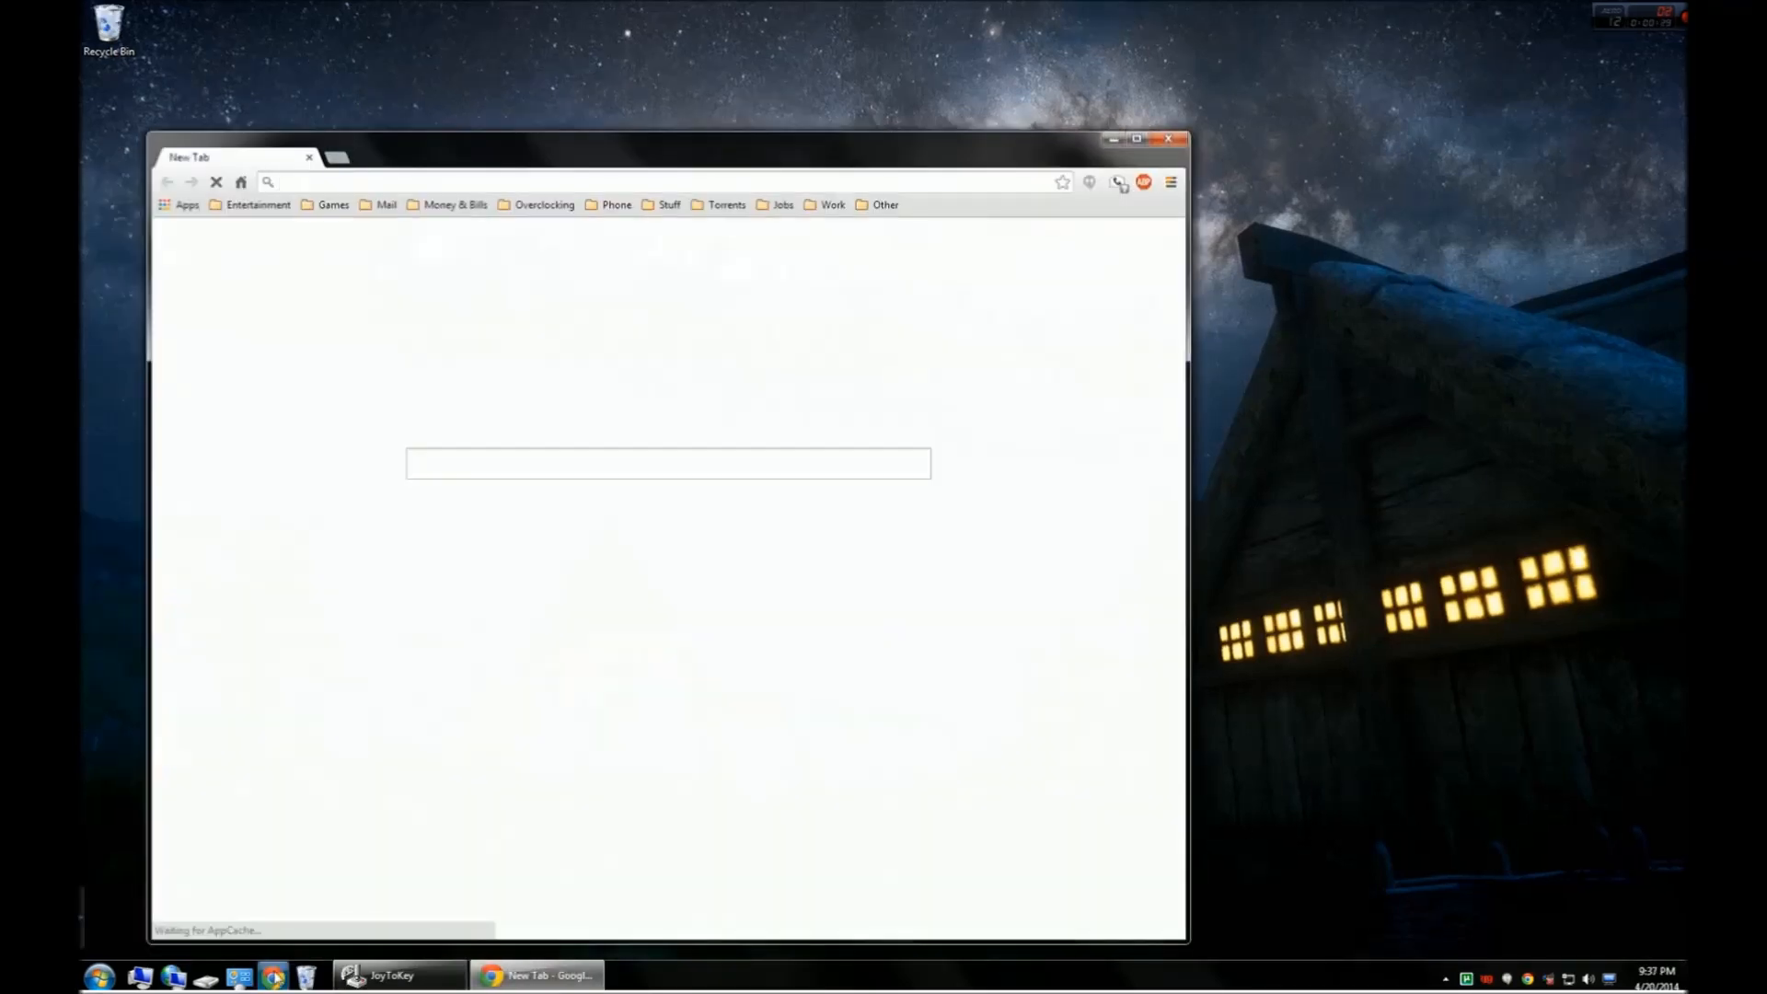
- Search the web in Chrome for joy2key and open the official JoyToKey site
{"action": "left_click_drag", "start_coordinate": [400, 158], "coordinate": [642, 71]}
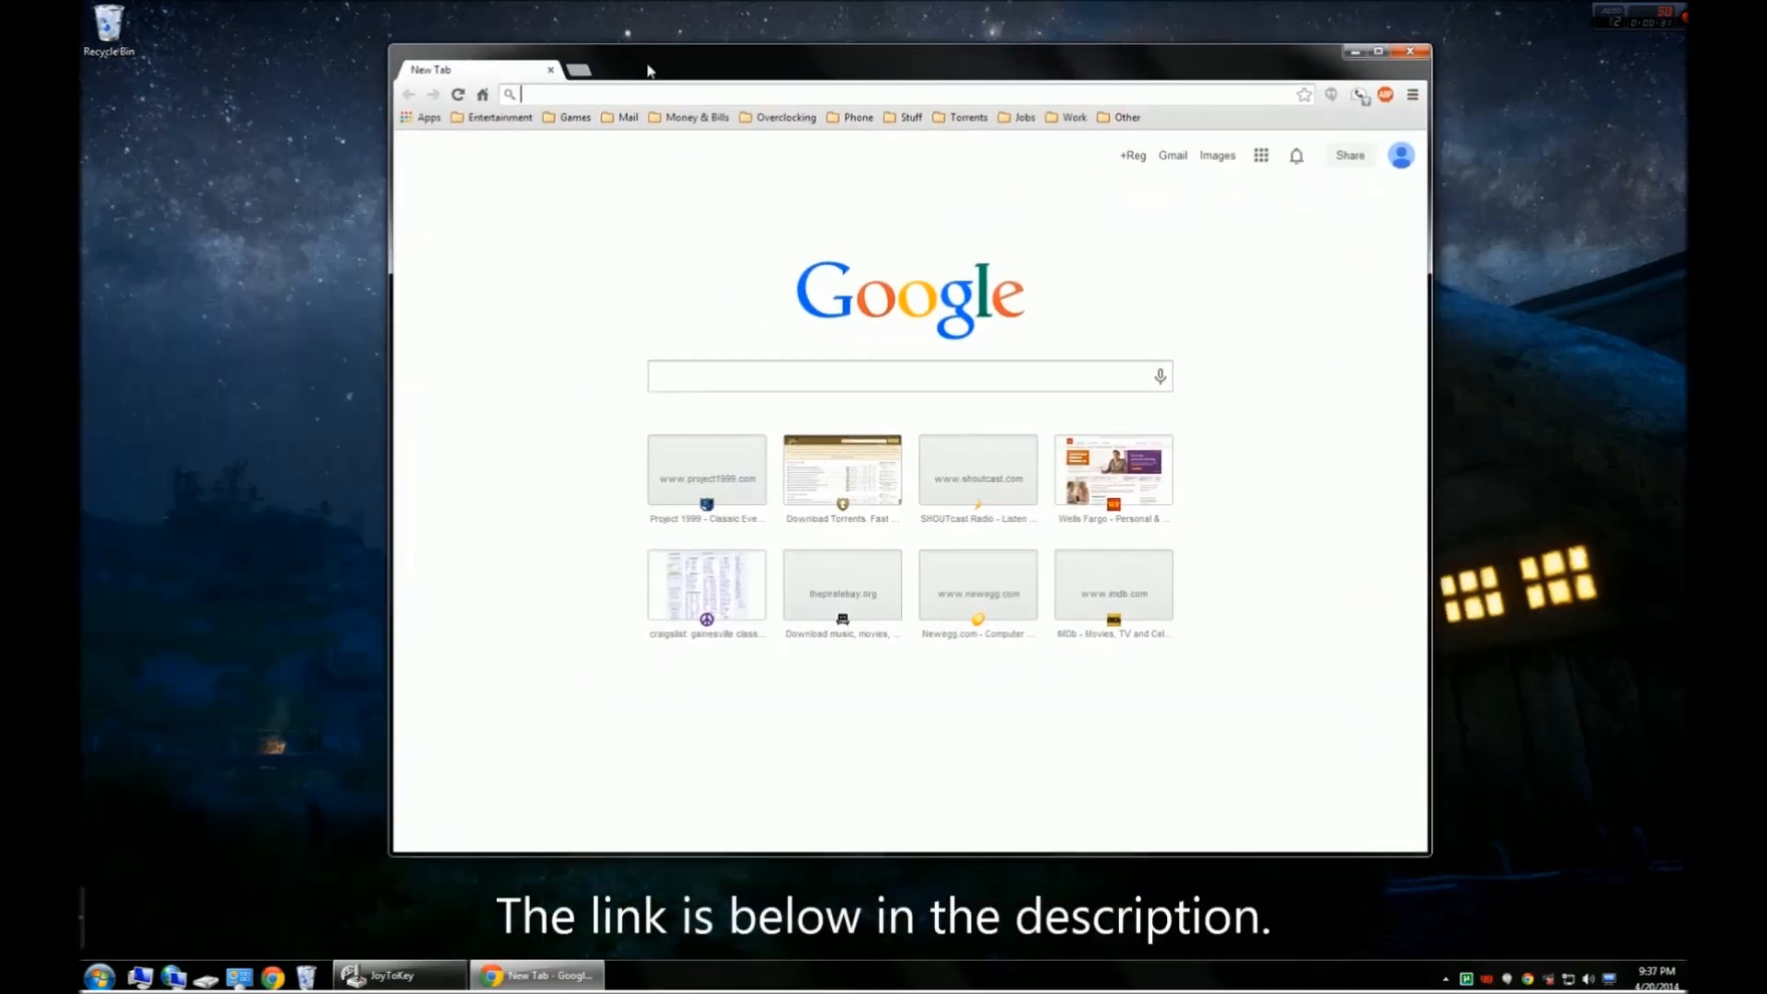
{"action": "left_click", "coordinate": [606, 90]}
{"action": "type", "text": "joy"}
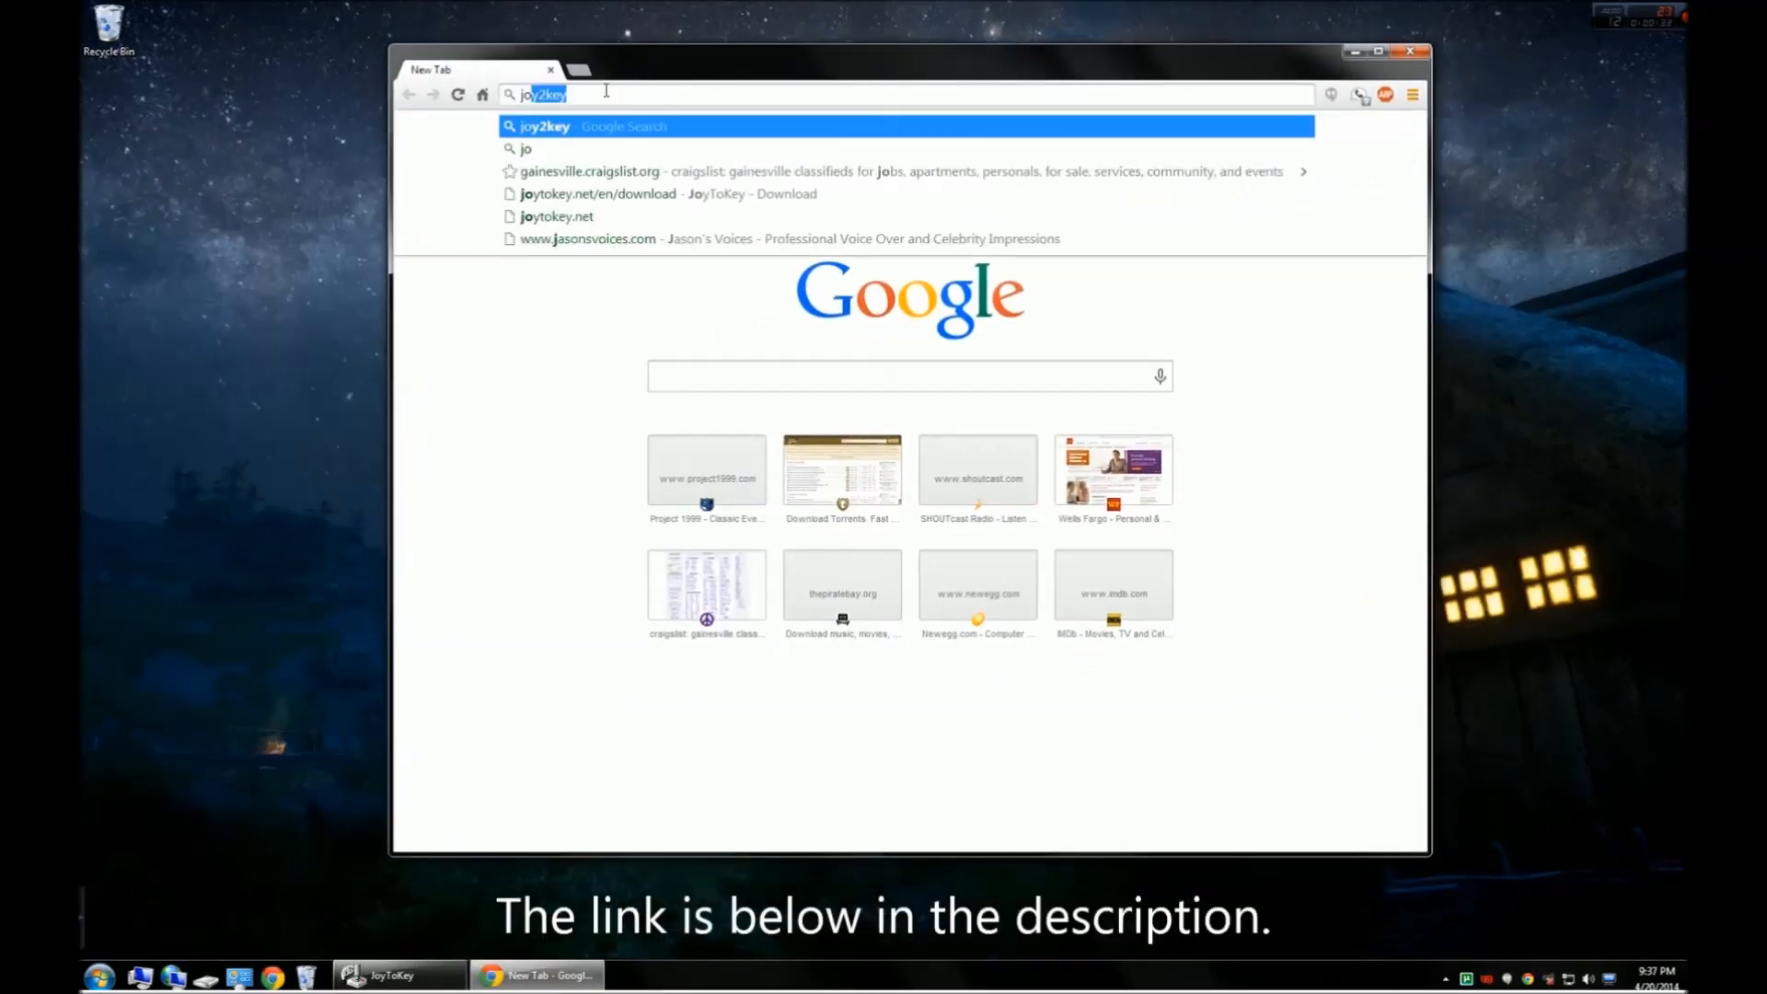
{"action": "type", "text": "2key"}
{"action": "key", "text": "Return"}
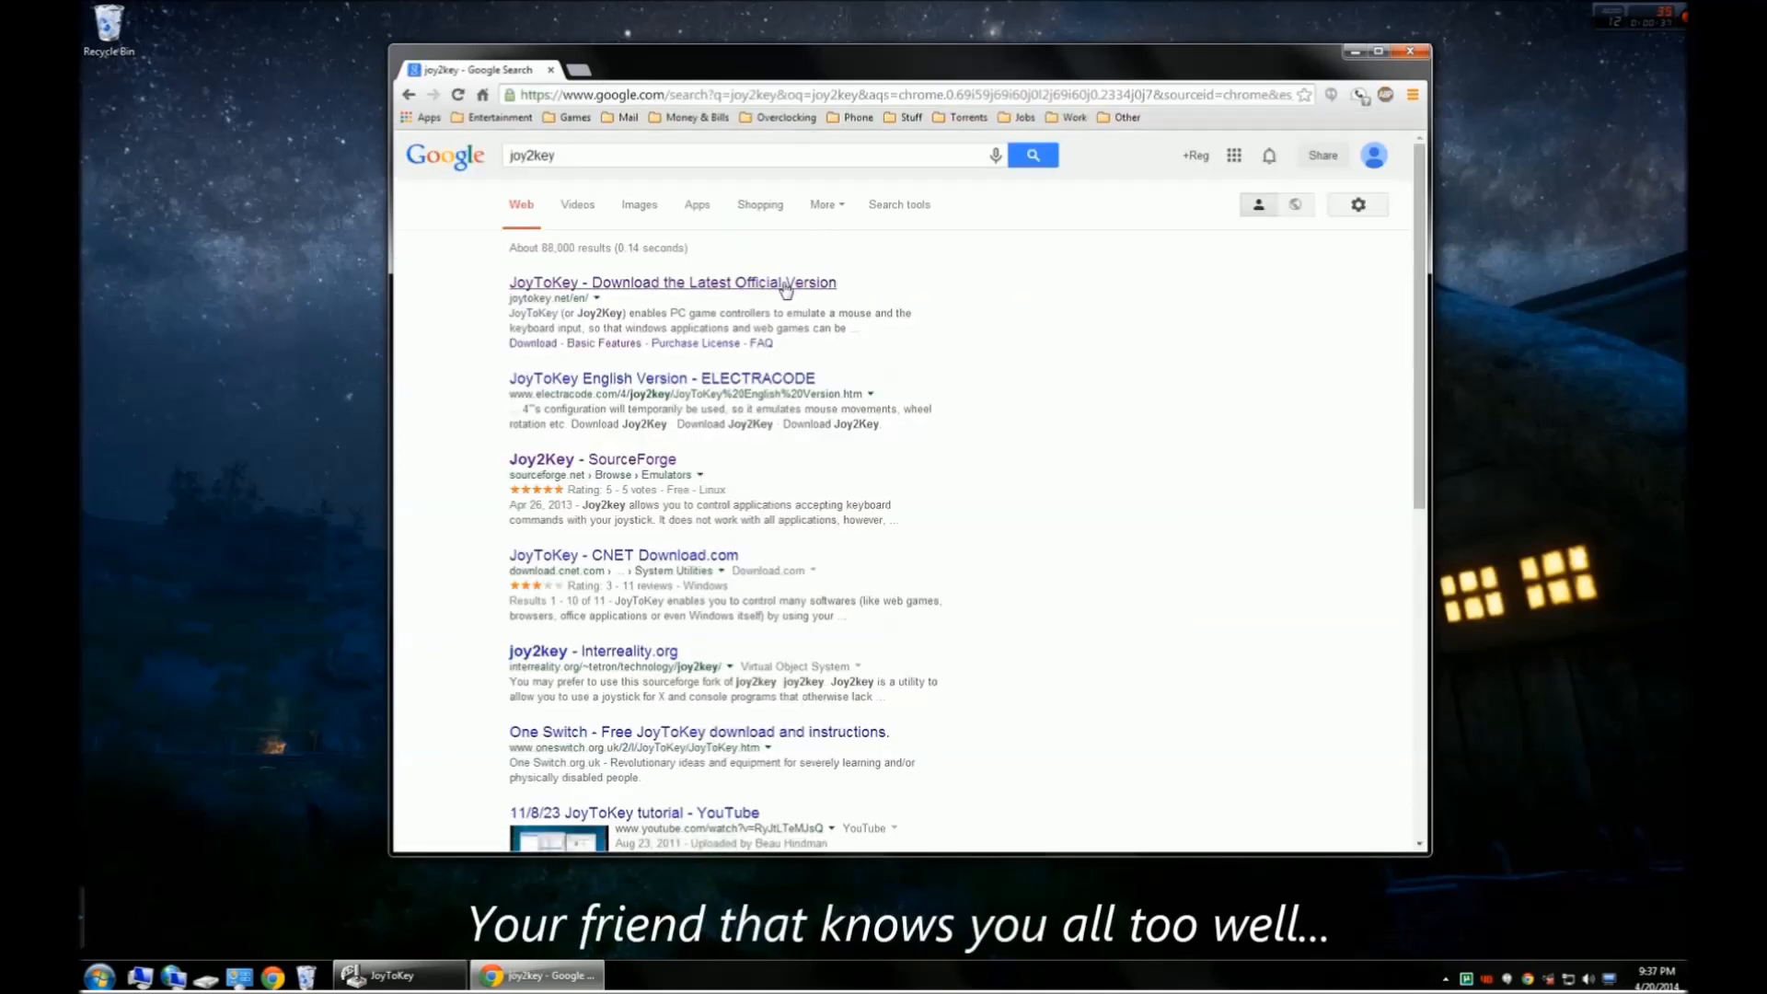
{"action": "left_click", "coordinate": [833, 284]}
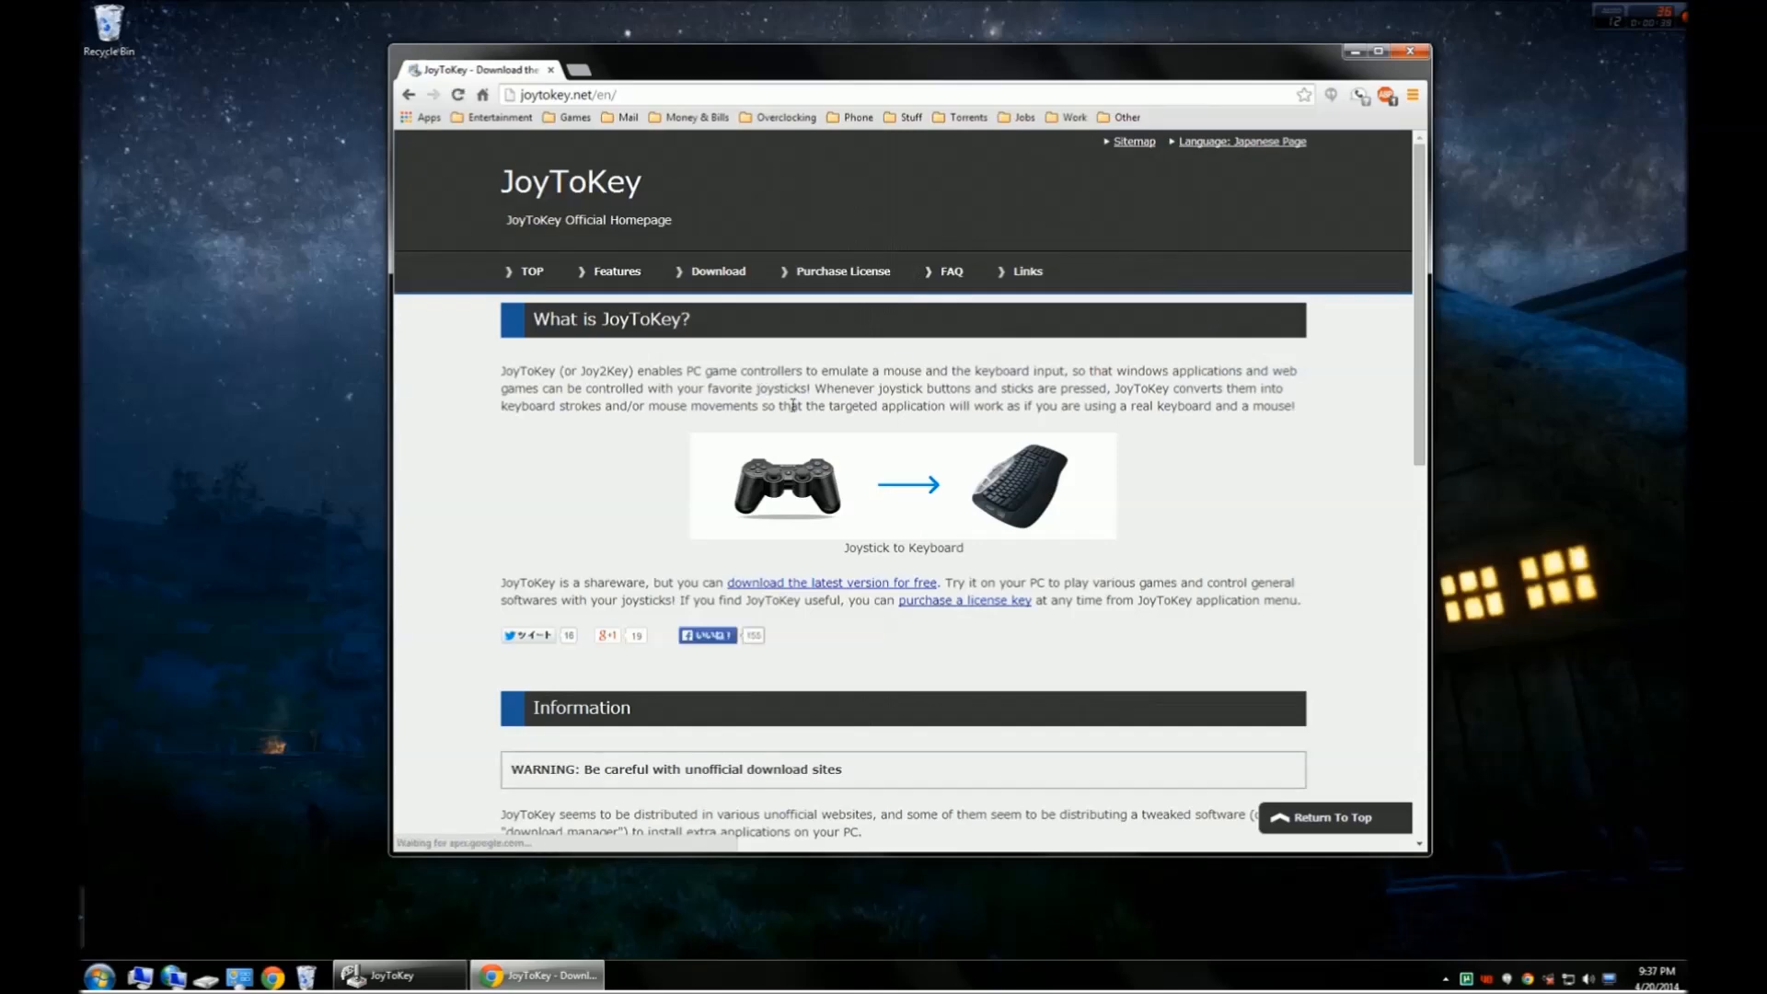
- Download JoyToKey from the joytokey.net link on the site's download page, and minimize the browser
{"action": "left_click", "coordinate": [711, 273]}
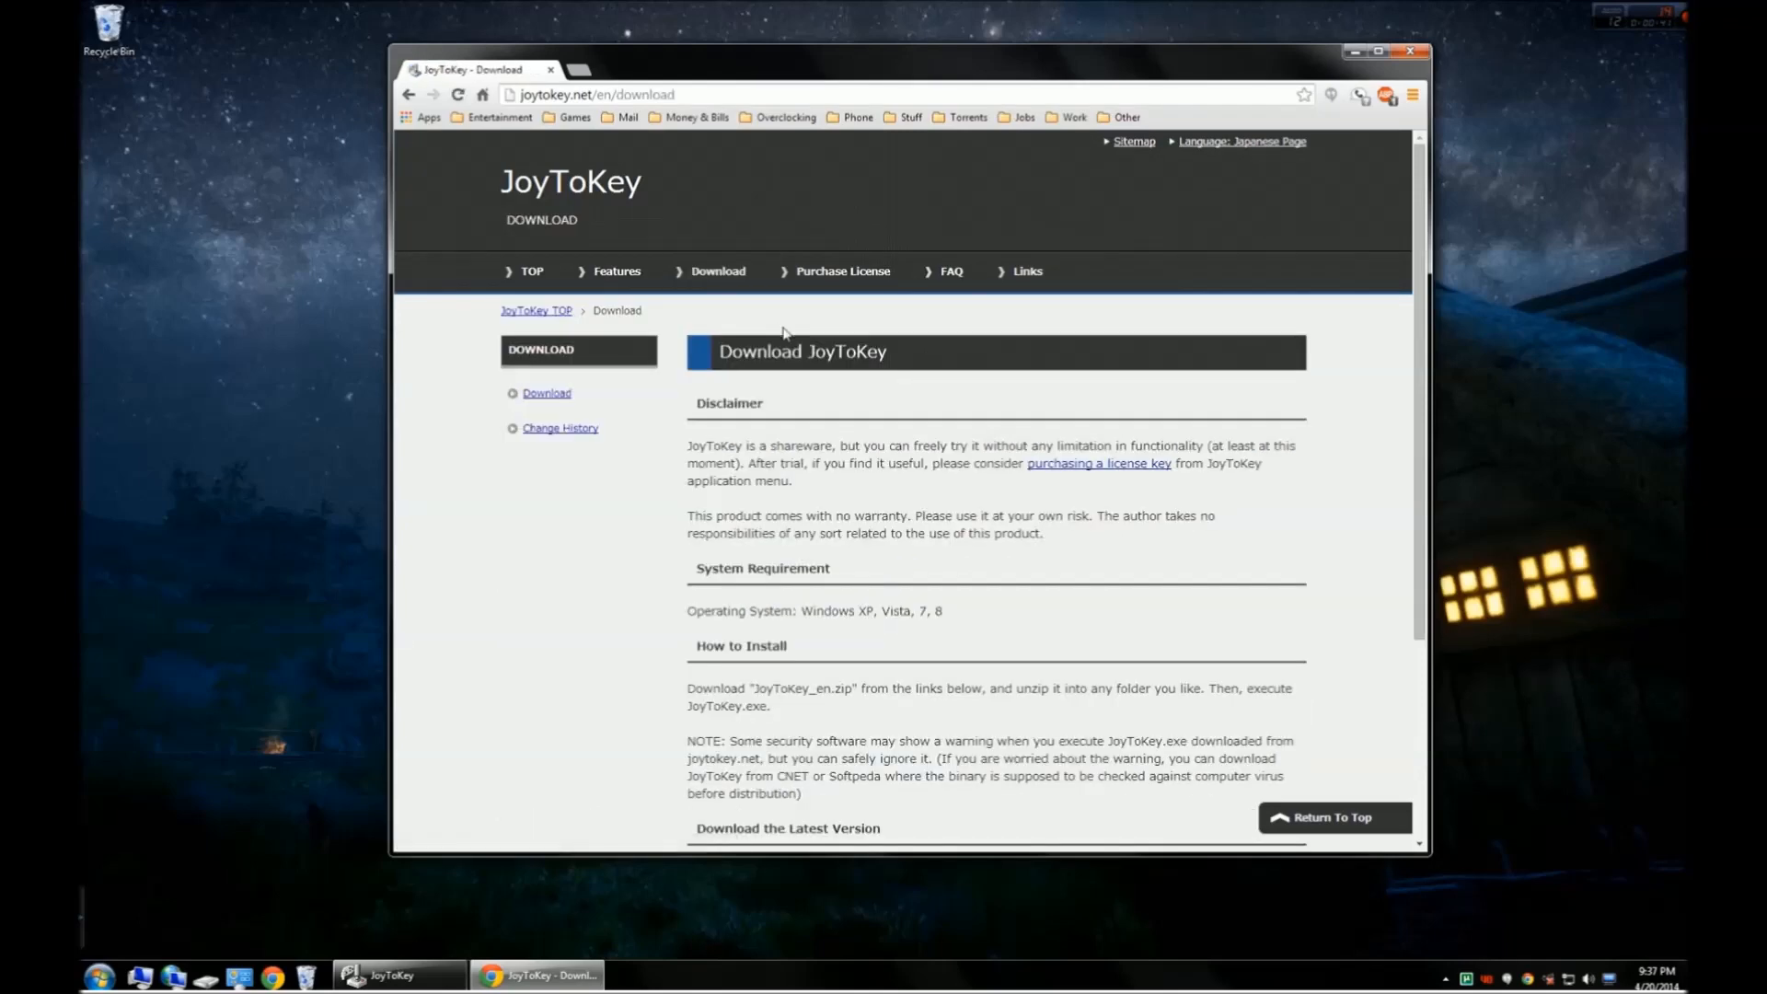
{"action": "left_click", "coordinate": [565, 400]}
{"action": "scroll", "coordinate": [883, 414], "scroll_direction": "down", "scroll_amount": 2}
{"action": "scroll", "coordinate": [888, 421], "scroll_direction": "down", "scroll_amount": 2}
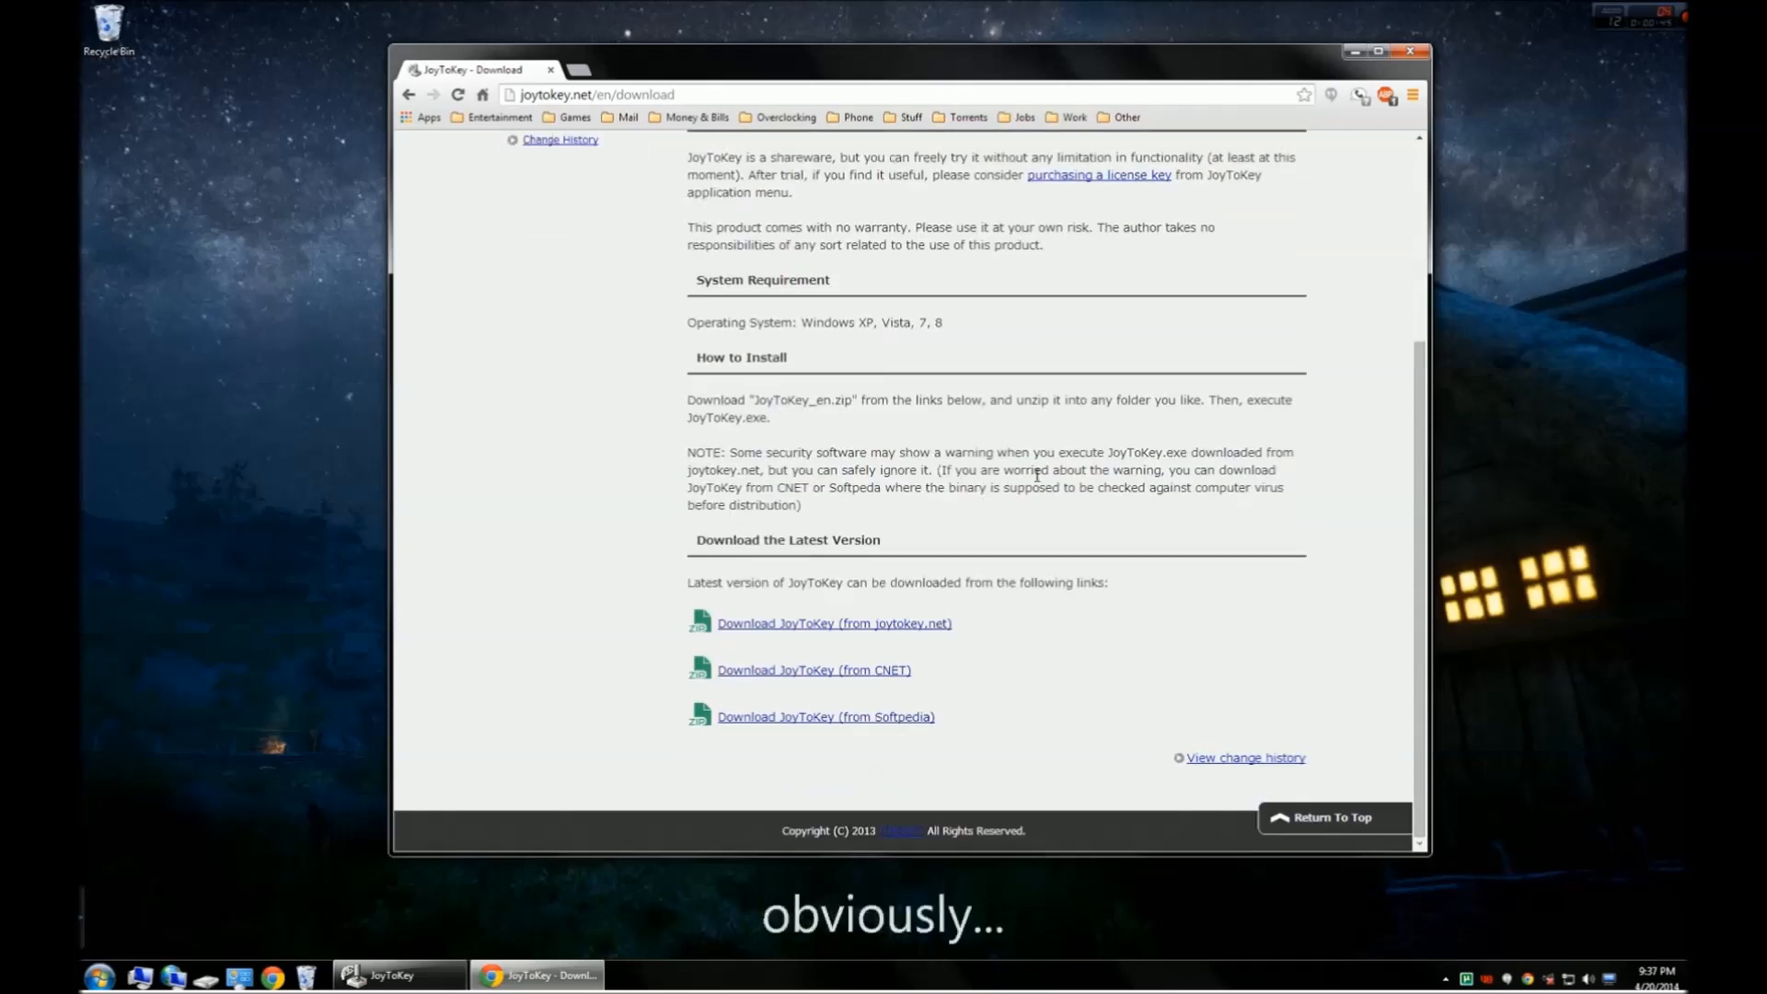
{"action": "left_click", "coordinate": [868, 625]}
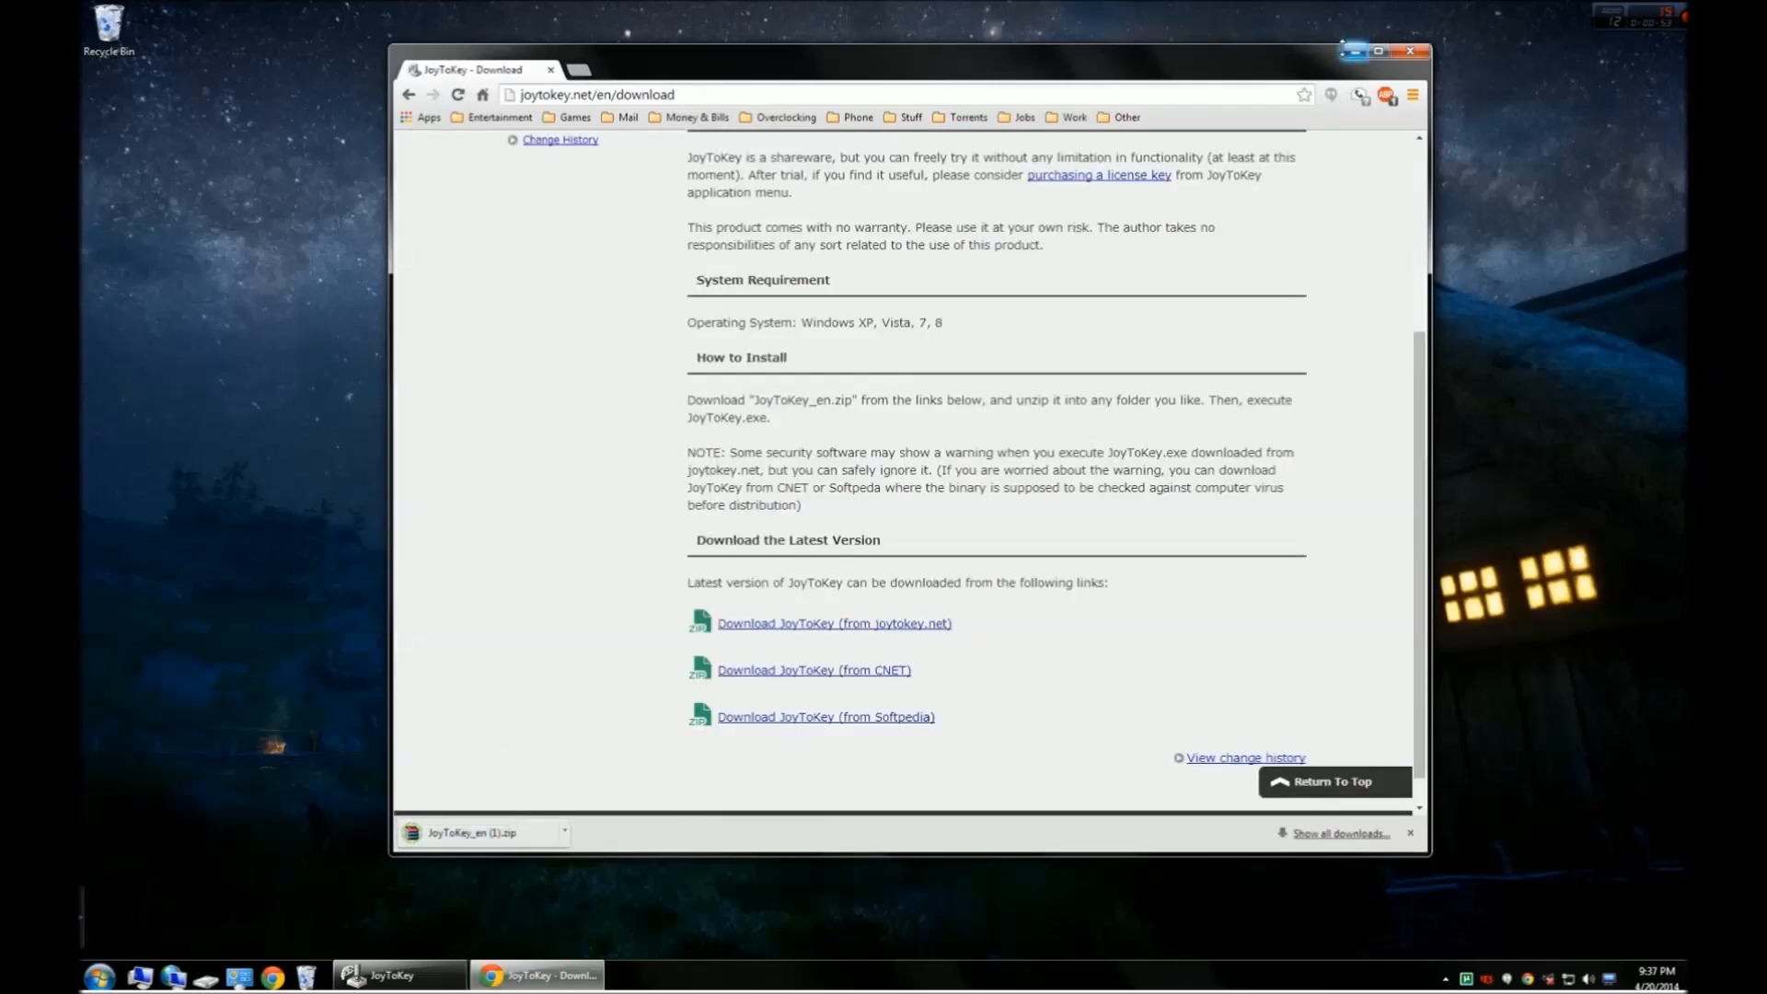
{"action": "left_click", "coordinate": [1353, 50]}
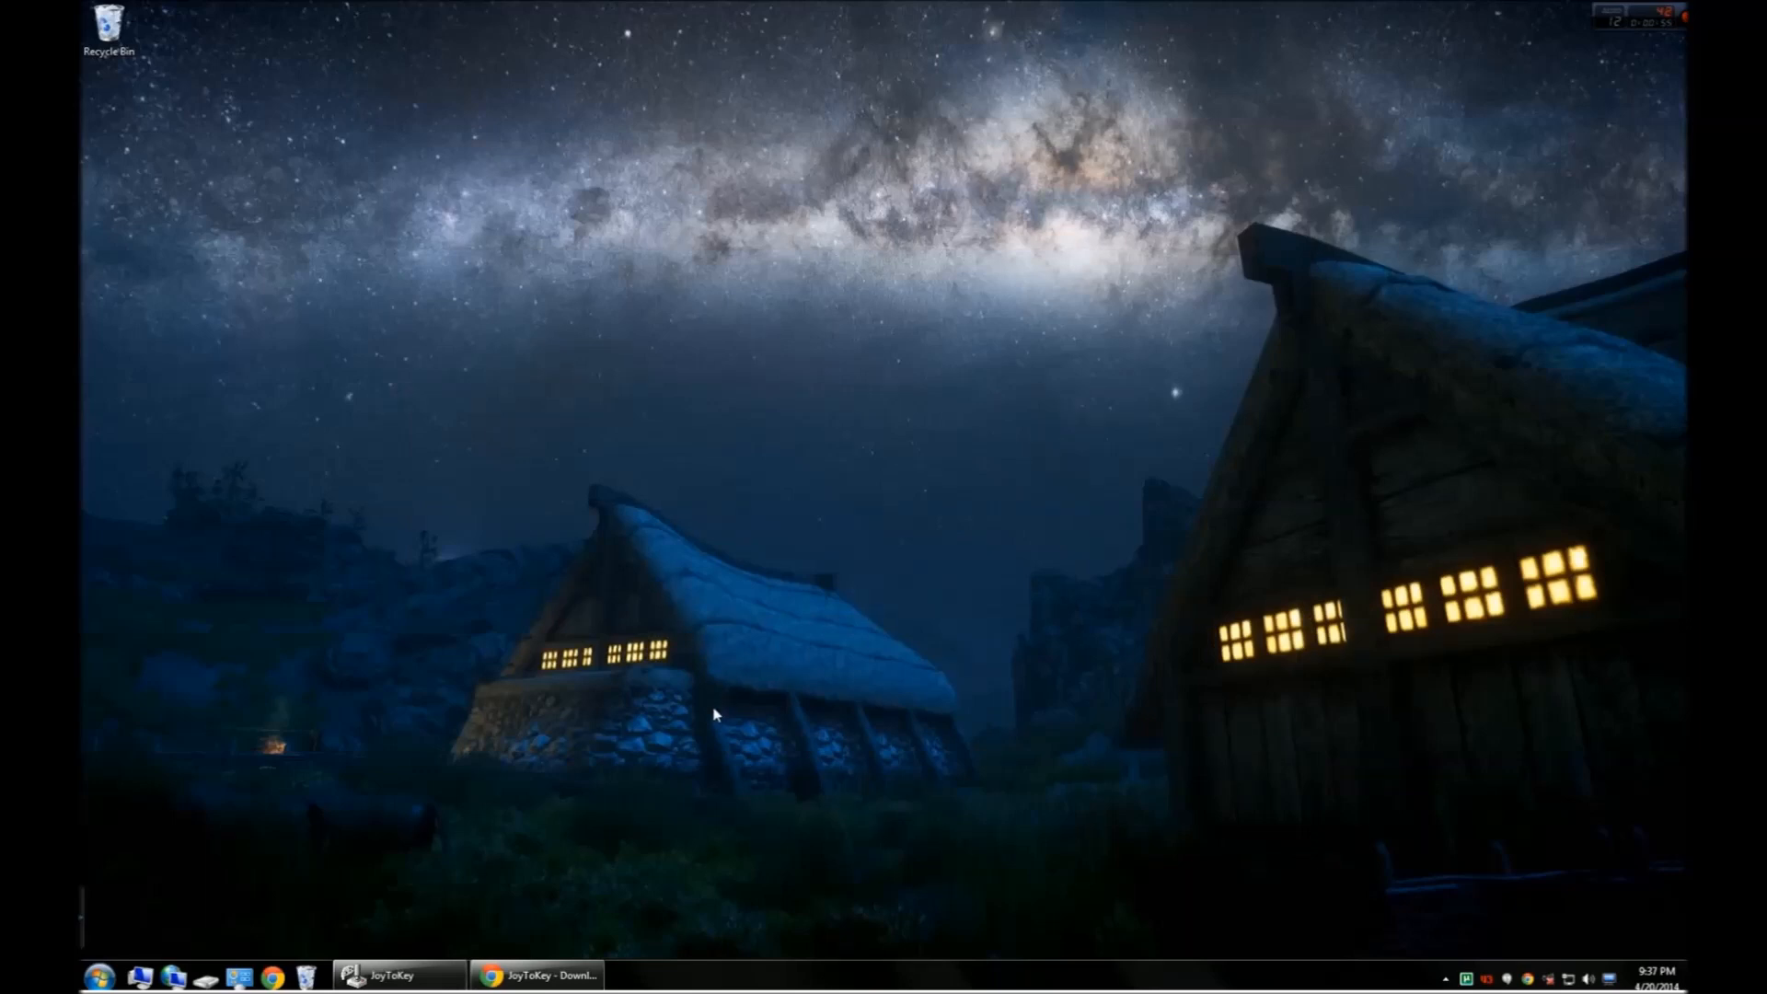
- Switch to JoyToKey and select the Stick1 left entry in Profile 1's Joystick 1 assignments
{"action": "left_click", "coordinate": [402, 980]}
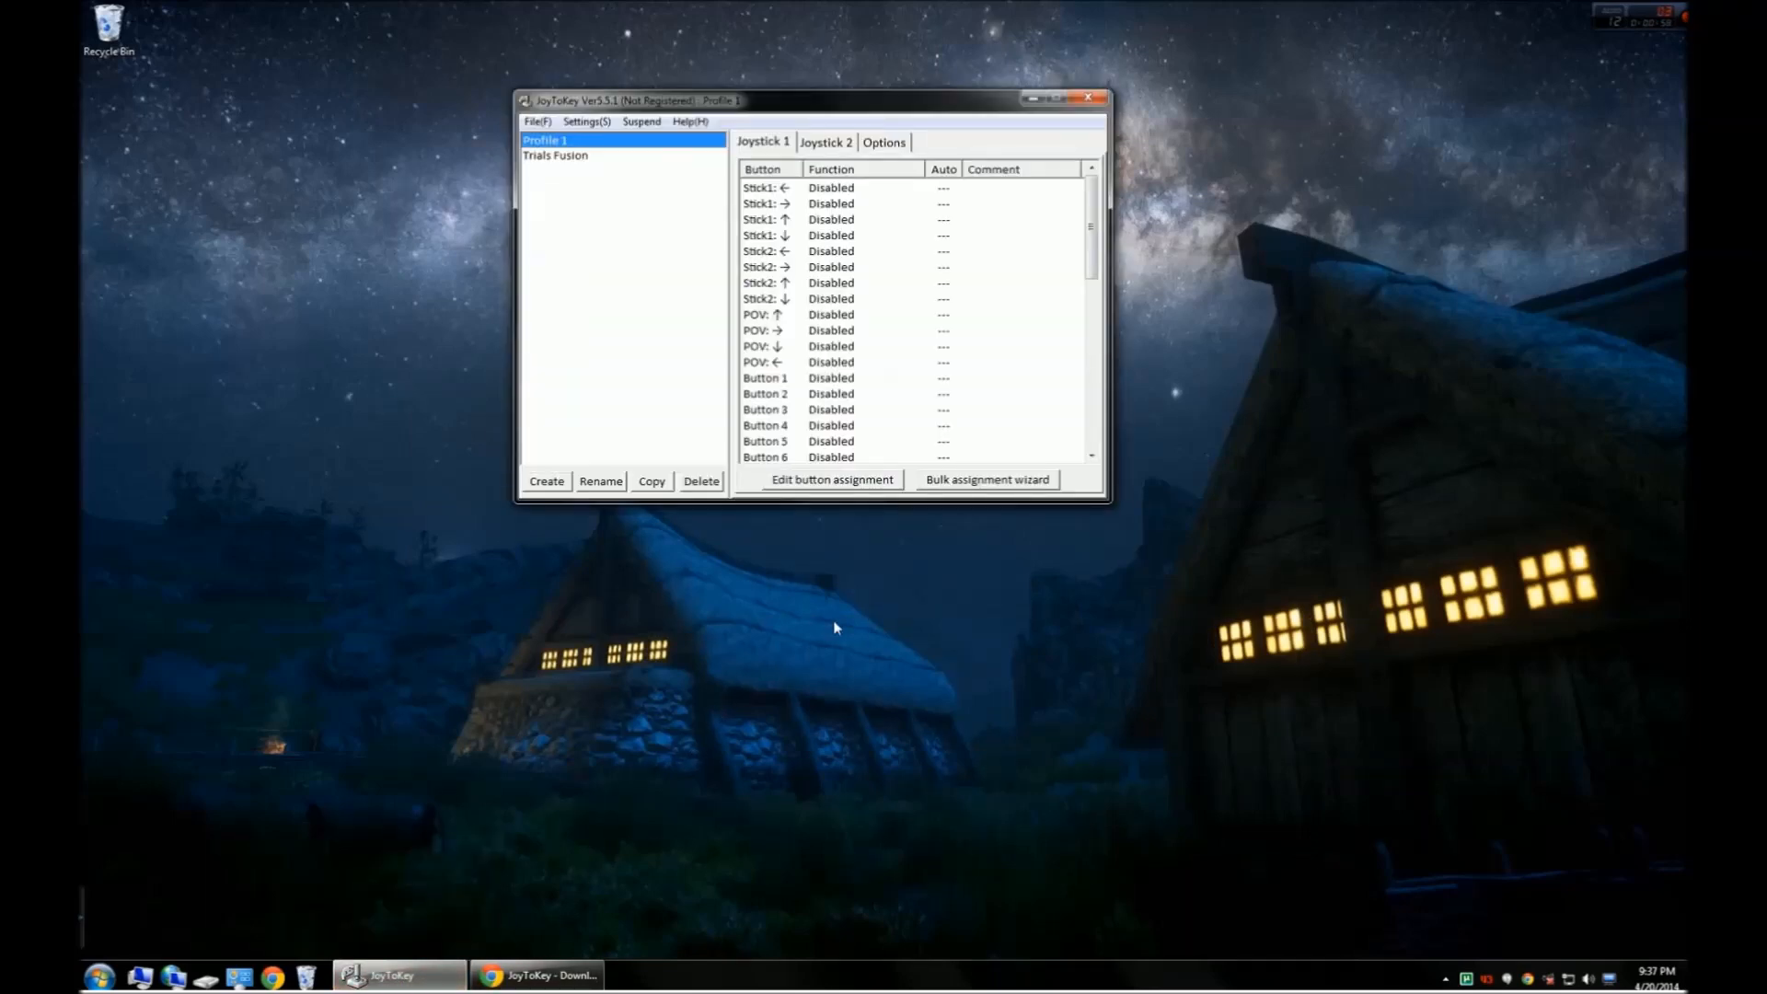
{"action": "left_click", "coordinate": [836, 190]}
{"action": "left_click", "coordinate": [836, 204]}
{"action": "left_click", "coordinate": [829, 192]}
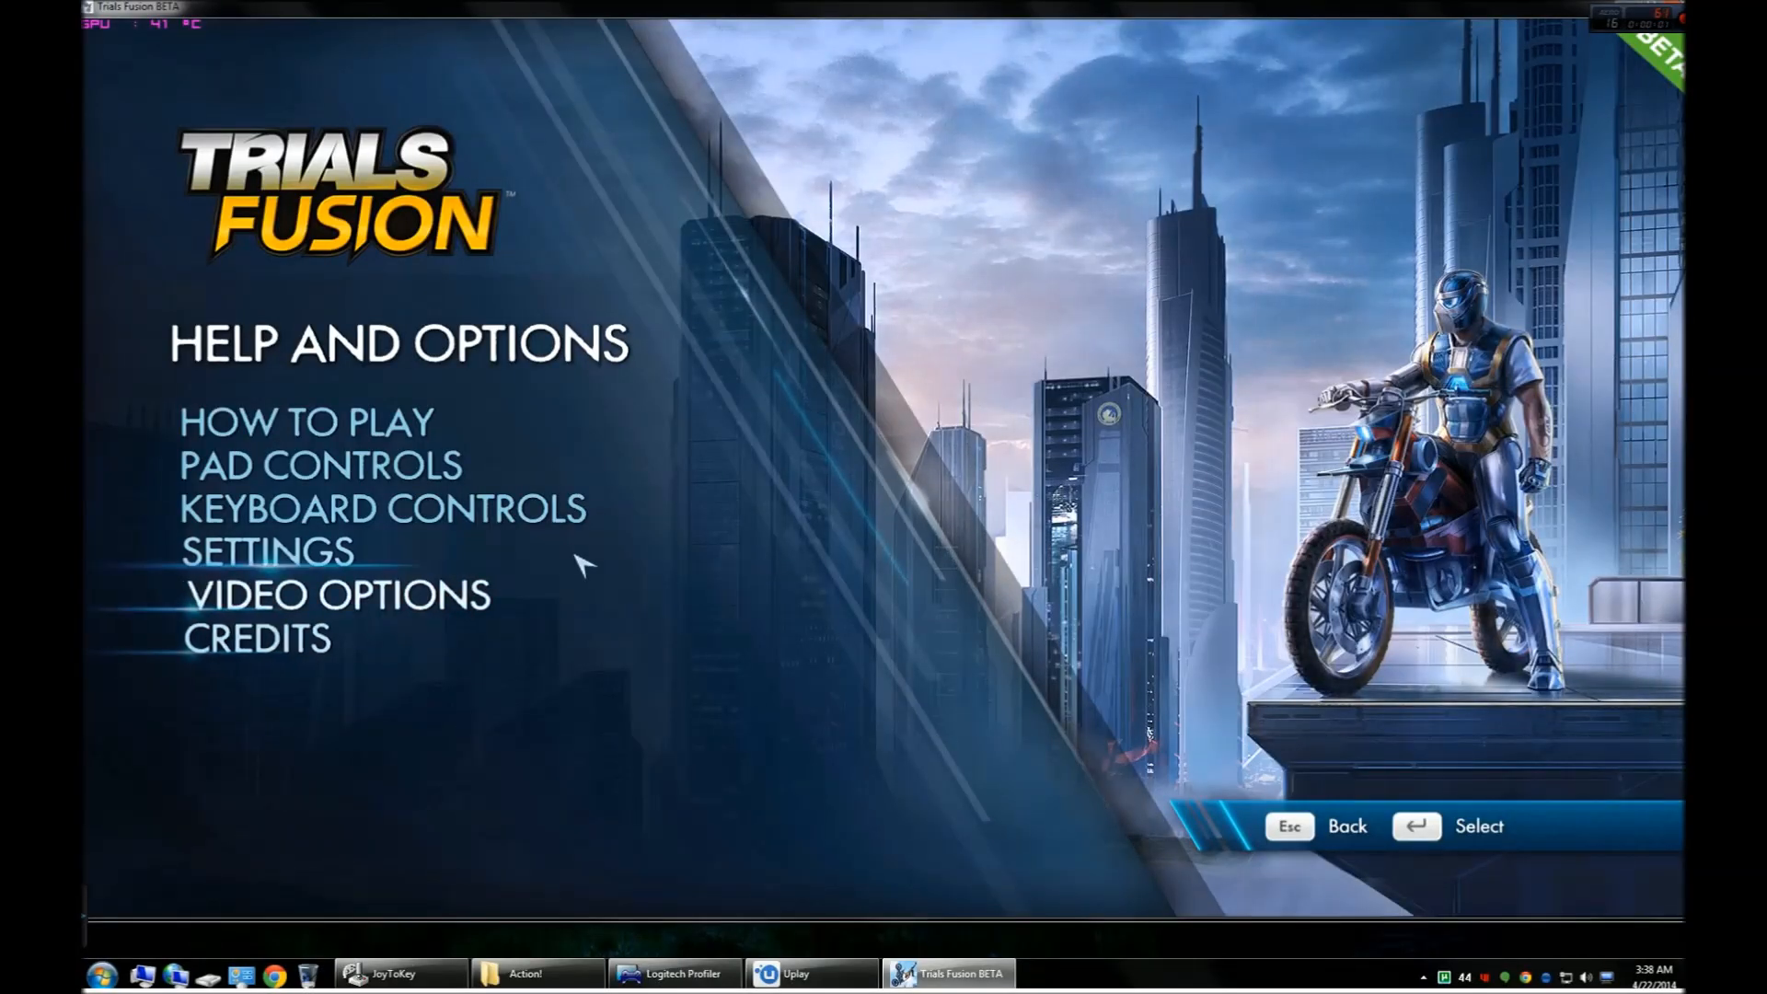
- Open the keyboard controls in Trials Fusion and review the key assigned to each action
{"action": "left_click", "coordinate": [497, 522]}
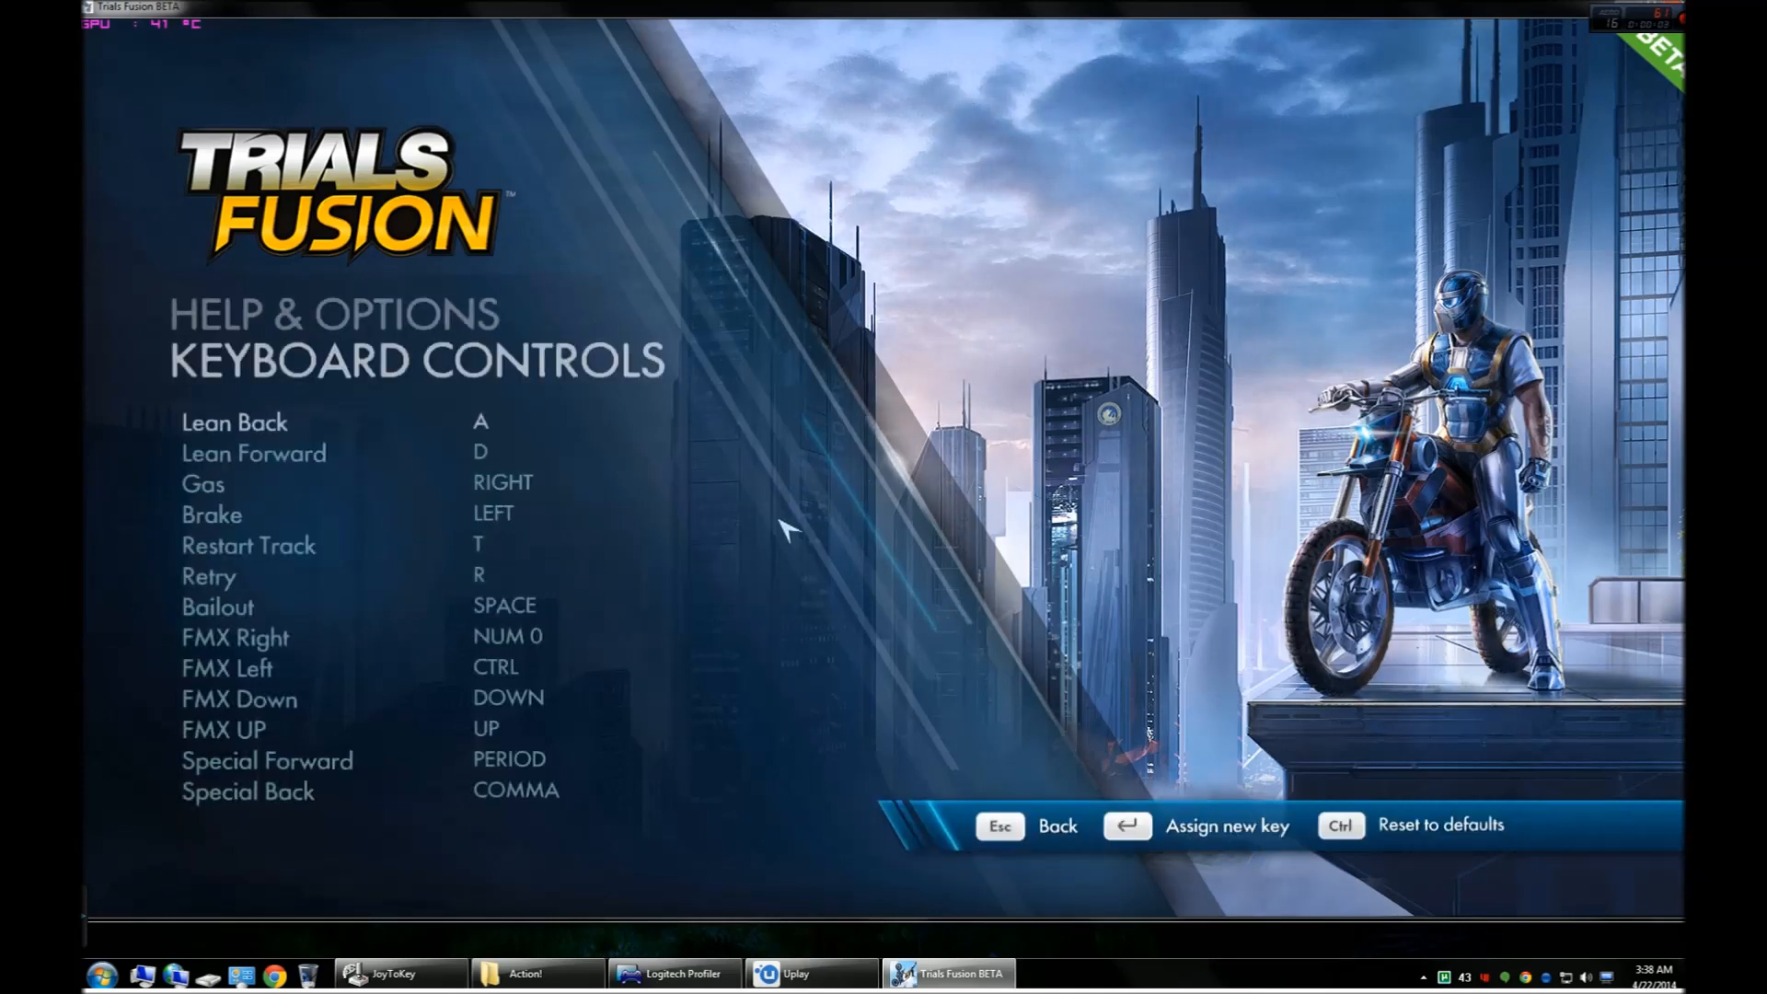
{"action": "key", "text": "Down"}
{"action": "key", "text": "Down"}
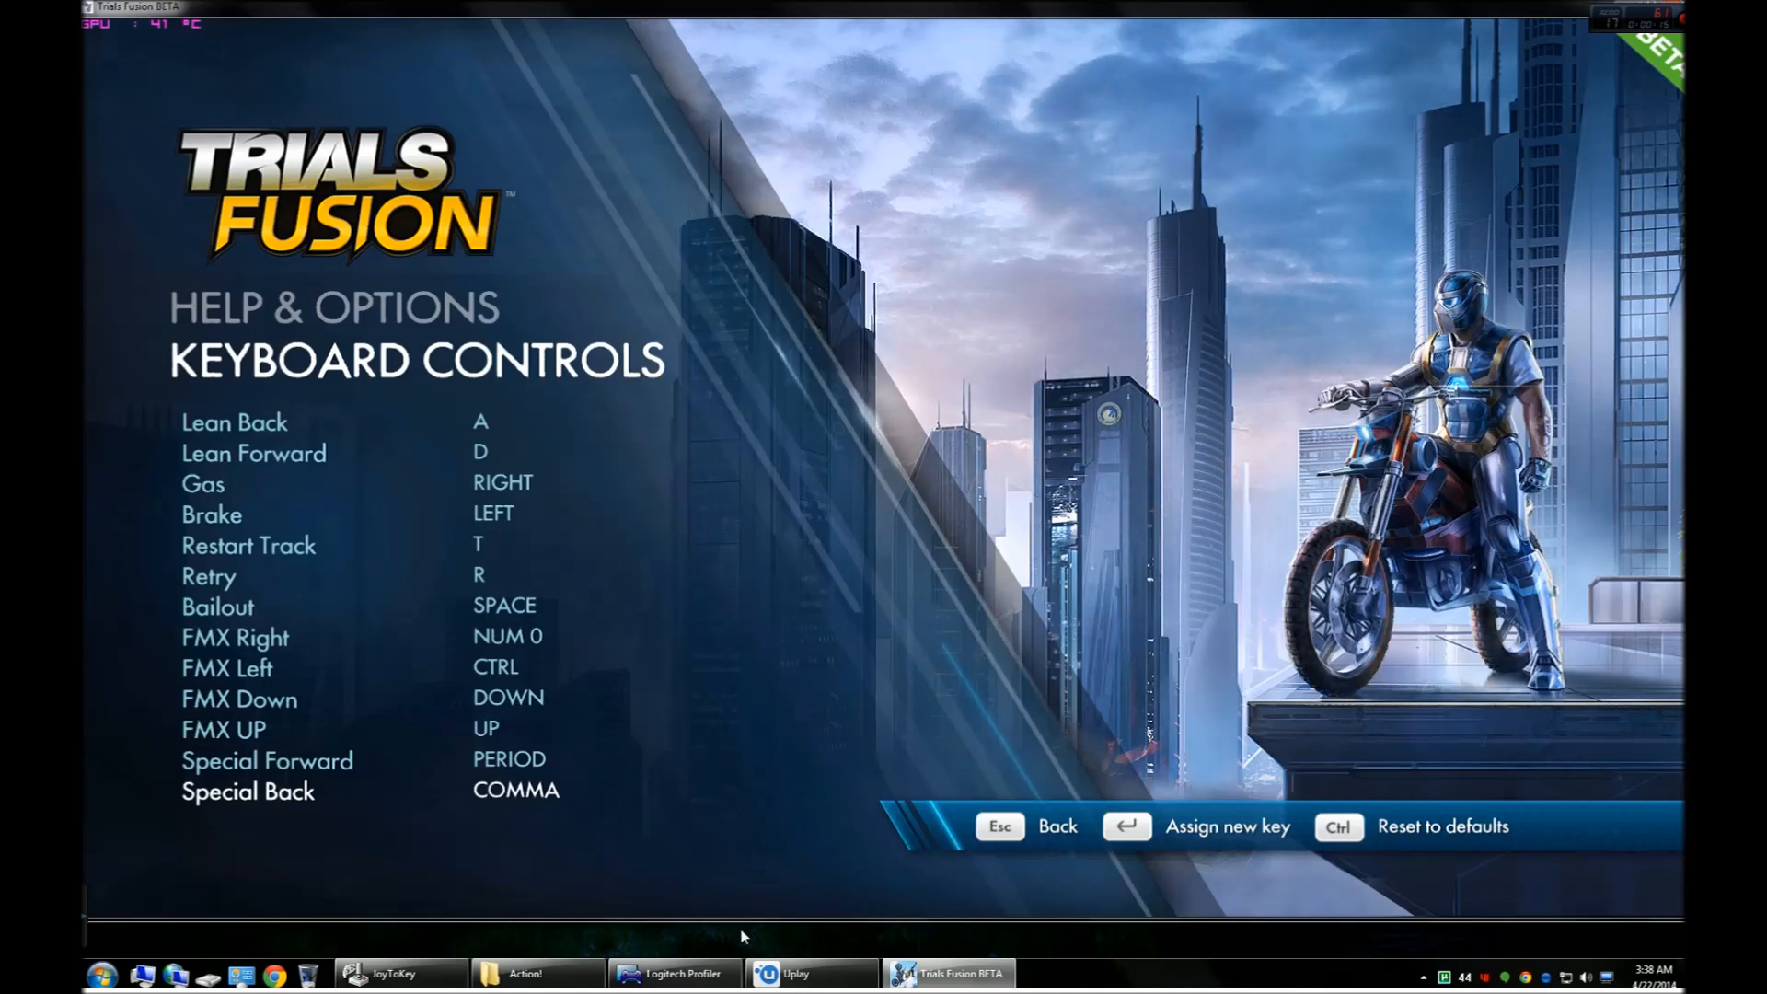
- Place the JoyToKey window beside the game's keyboard controls and look through Profile 1's Joystick 1 button list
{"action": "left_click", "coordinate": [395, 973]}
{"action": "left_click_drag", "start_coordinate": [474, 191], "coordinate": [1258, 286]}
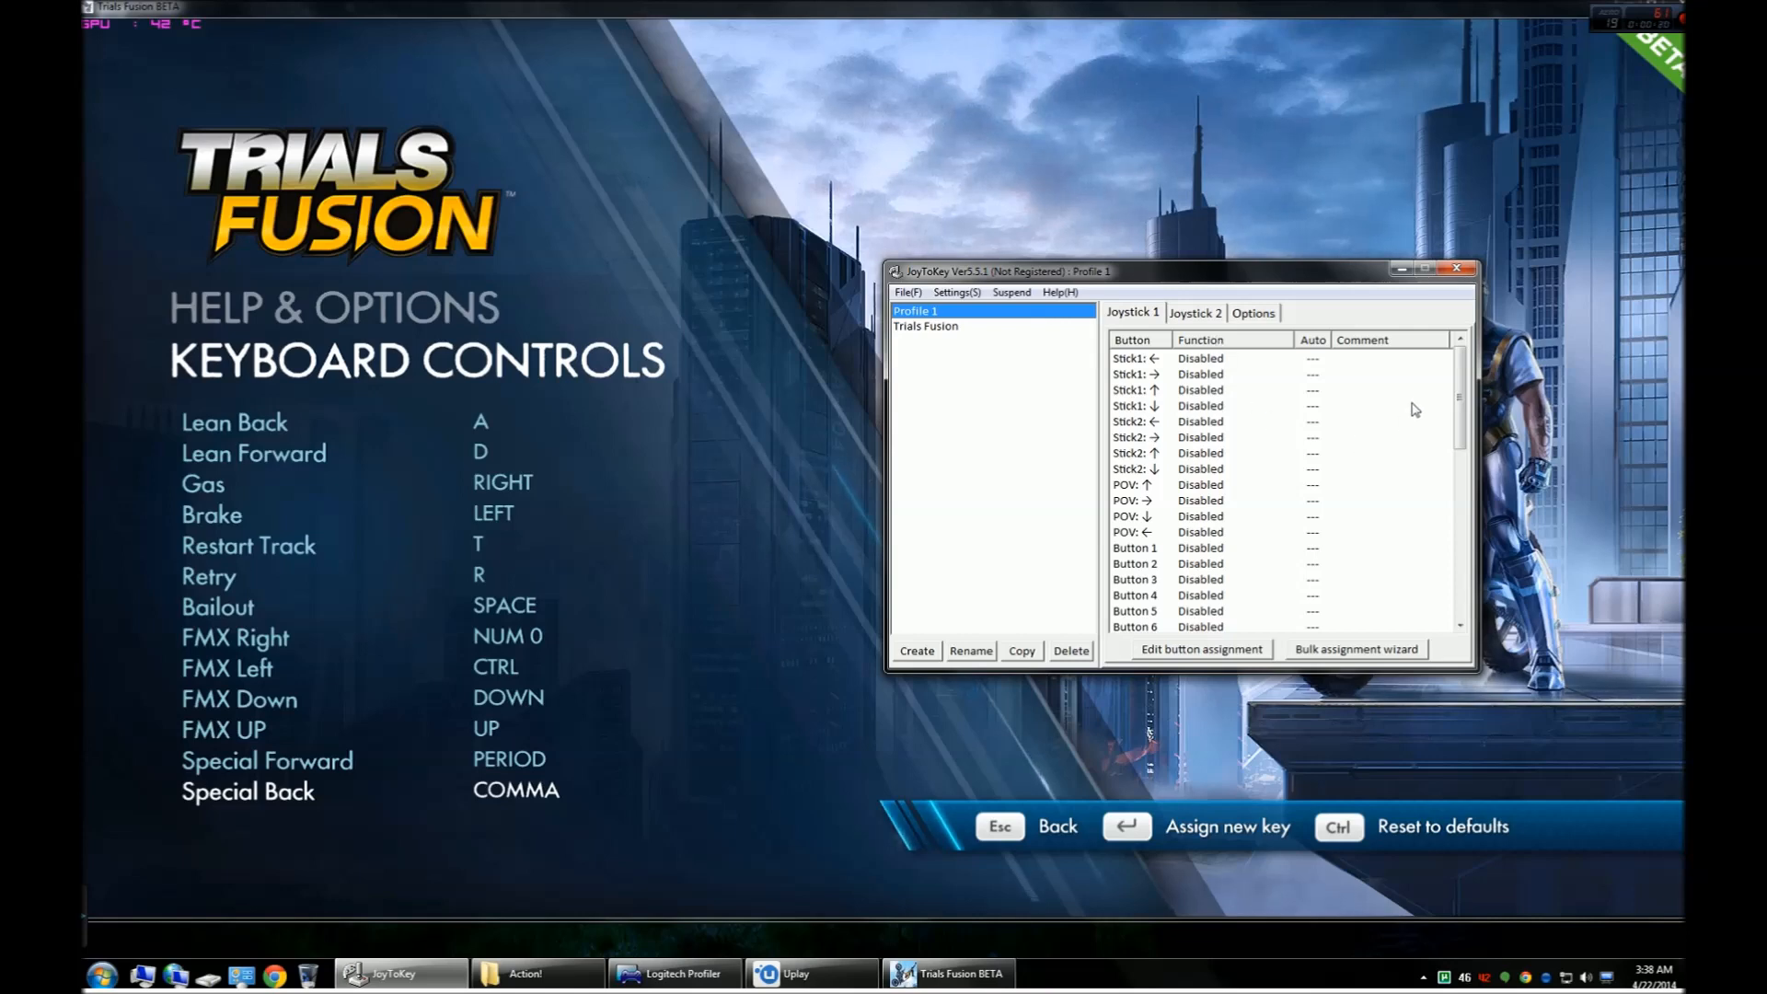
{"action": "left_click_drag", "start_coordinate": [1462, 403], "coordinate": [1463, 430]}
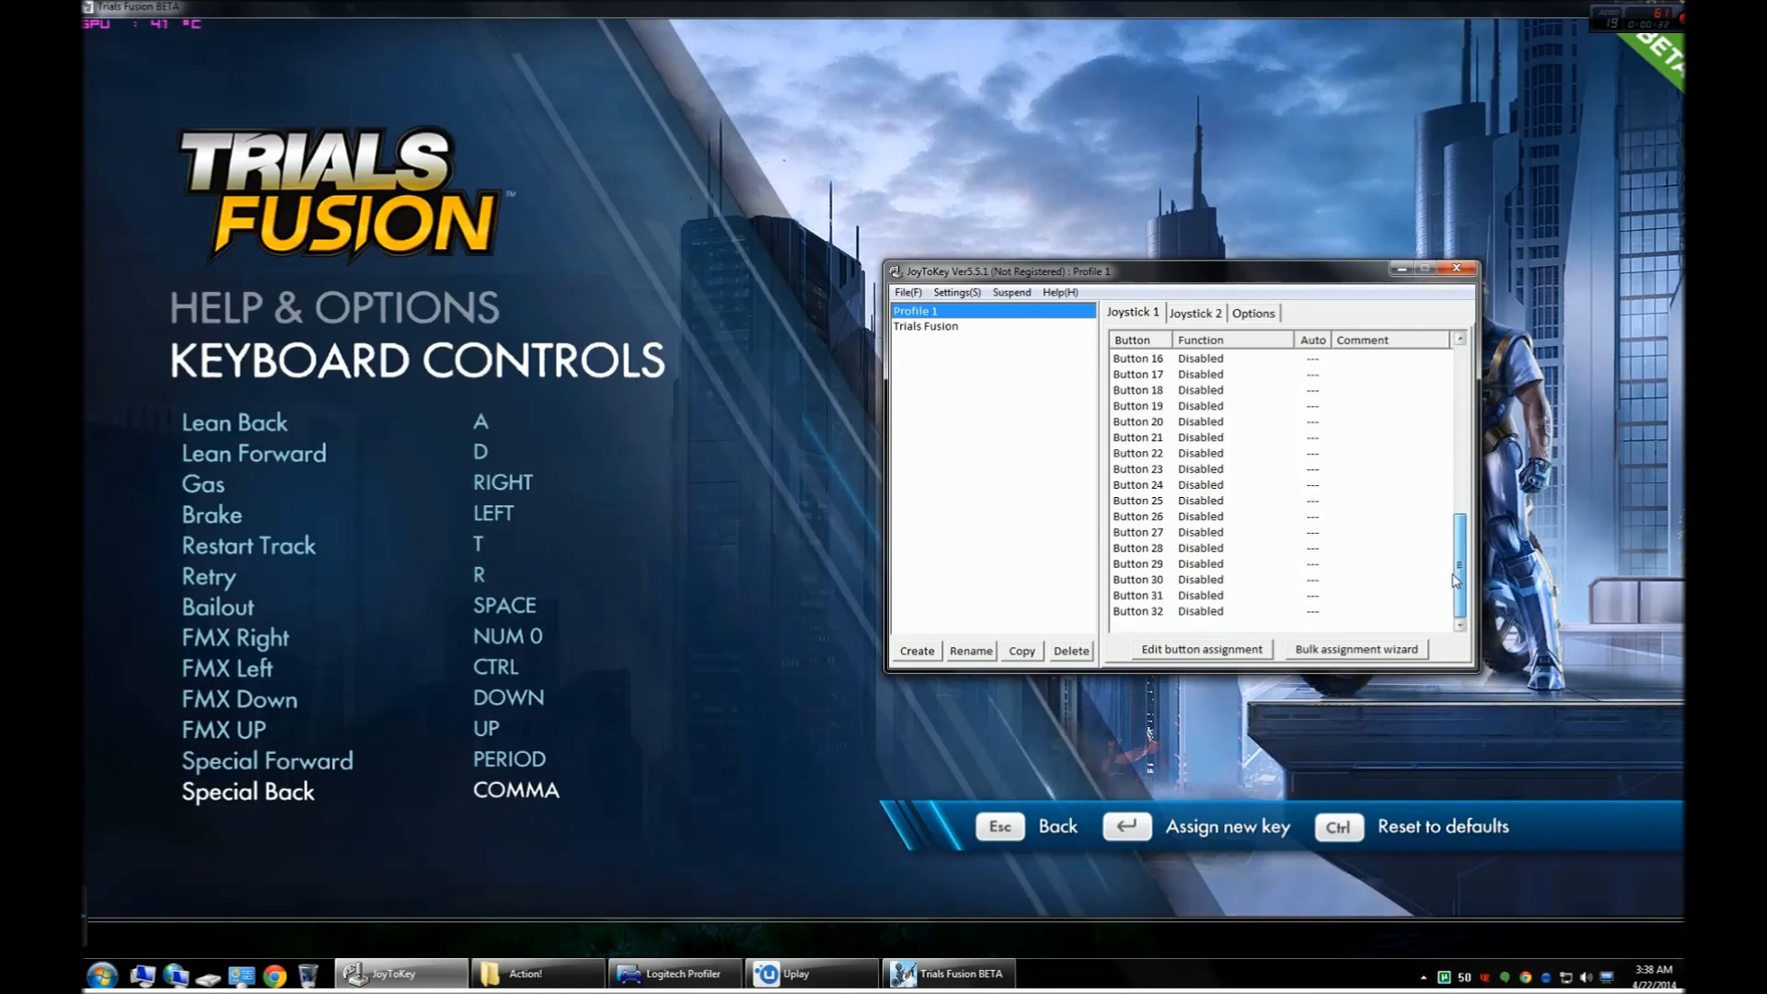
{"action": "left_click_drag", "start_coordinate": [1462, 522], "coordinate": [1462, 398]}
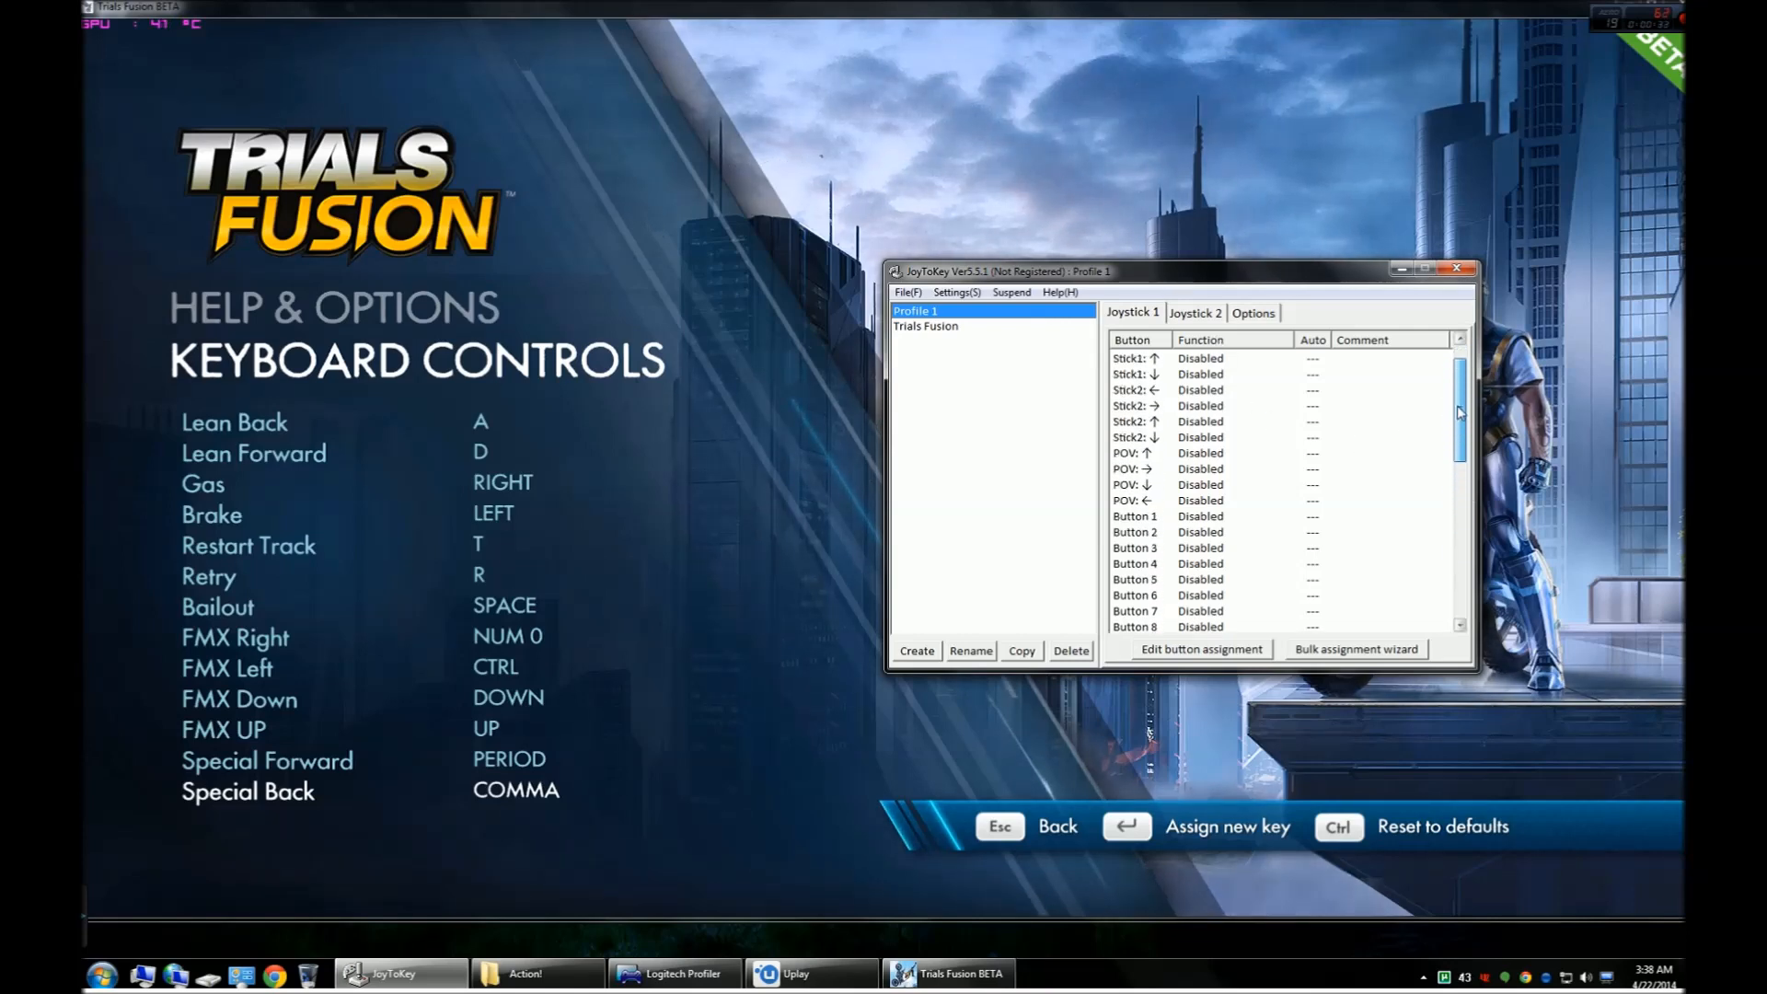
- Start the bulk assignment wizard for Profile 1's Joystick 1 controls
{"action": "left_click", "coordinate": [943, 326]}
{"action": "left_click", "coordinate": [945, 316]}
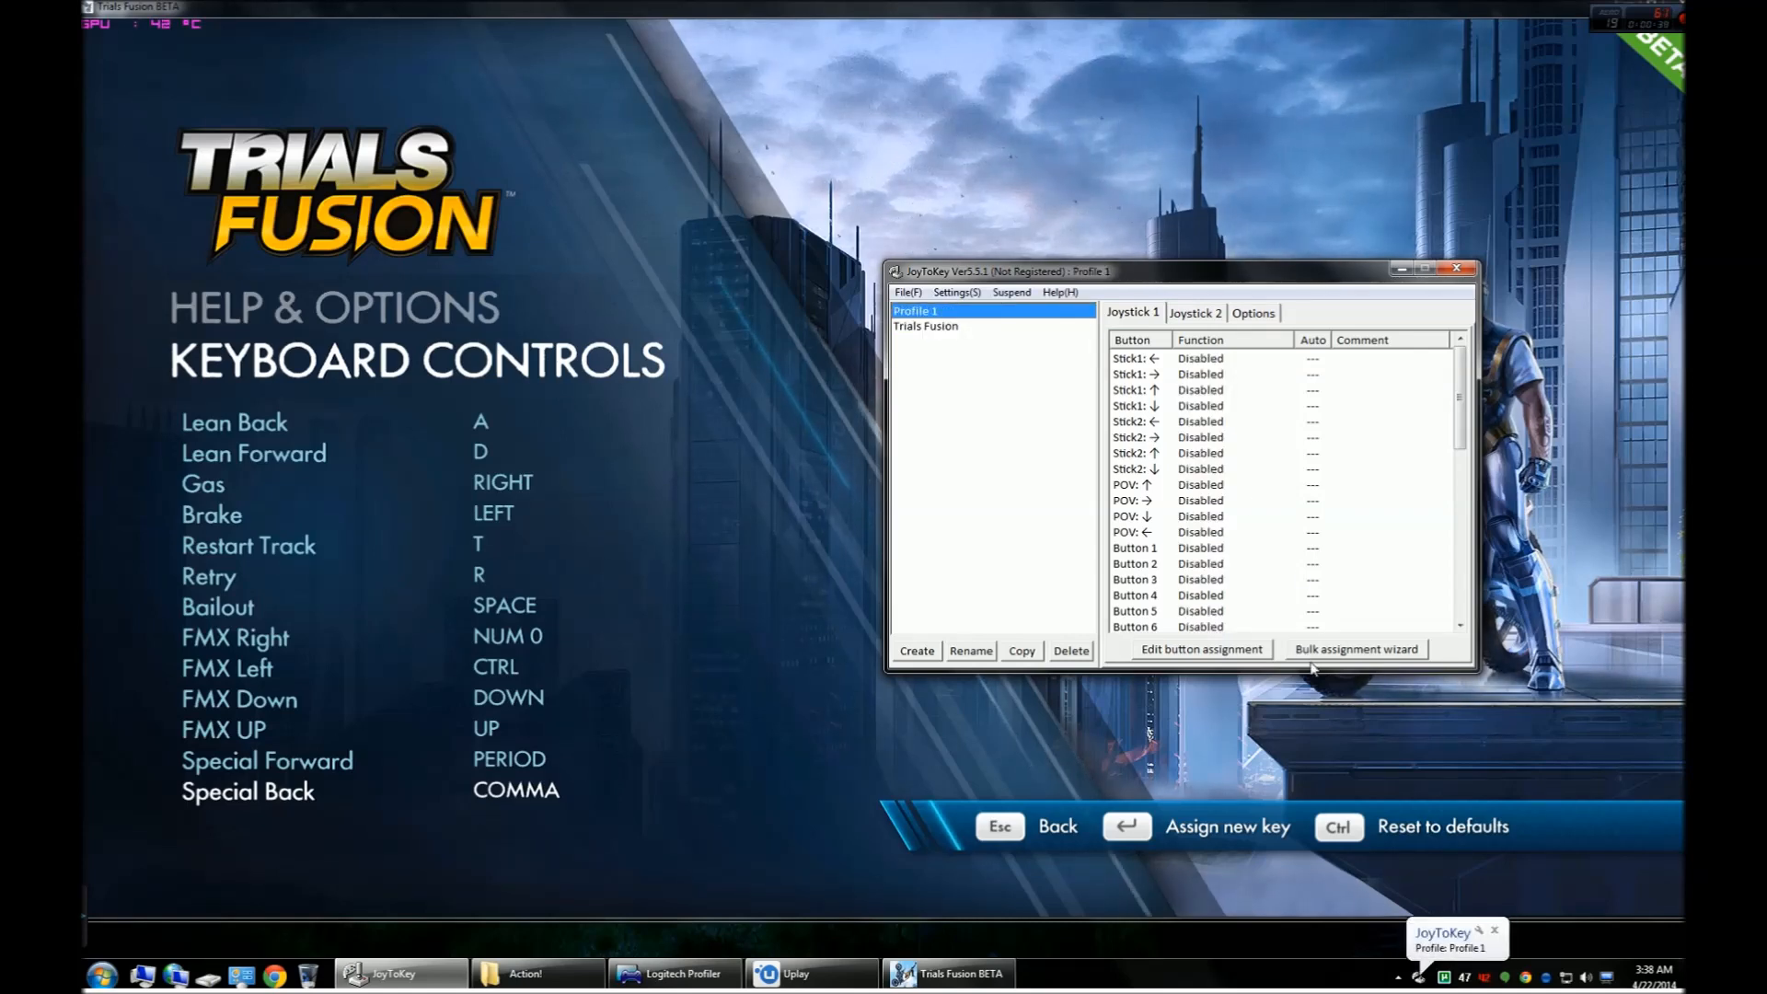
{"action": "left_click", "coordinate": [1359, 650]}
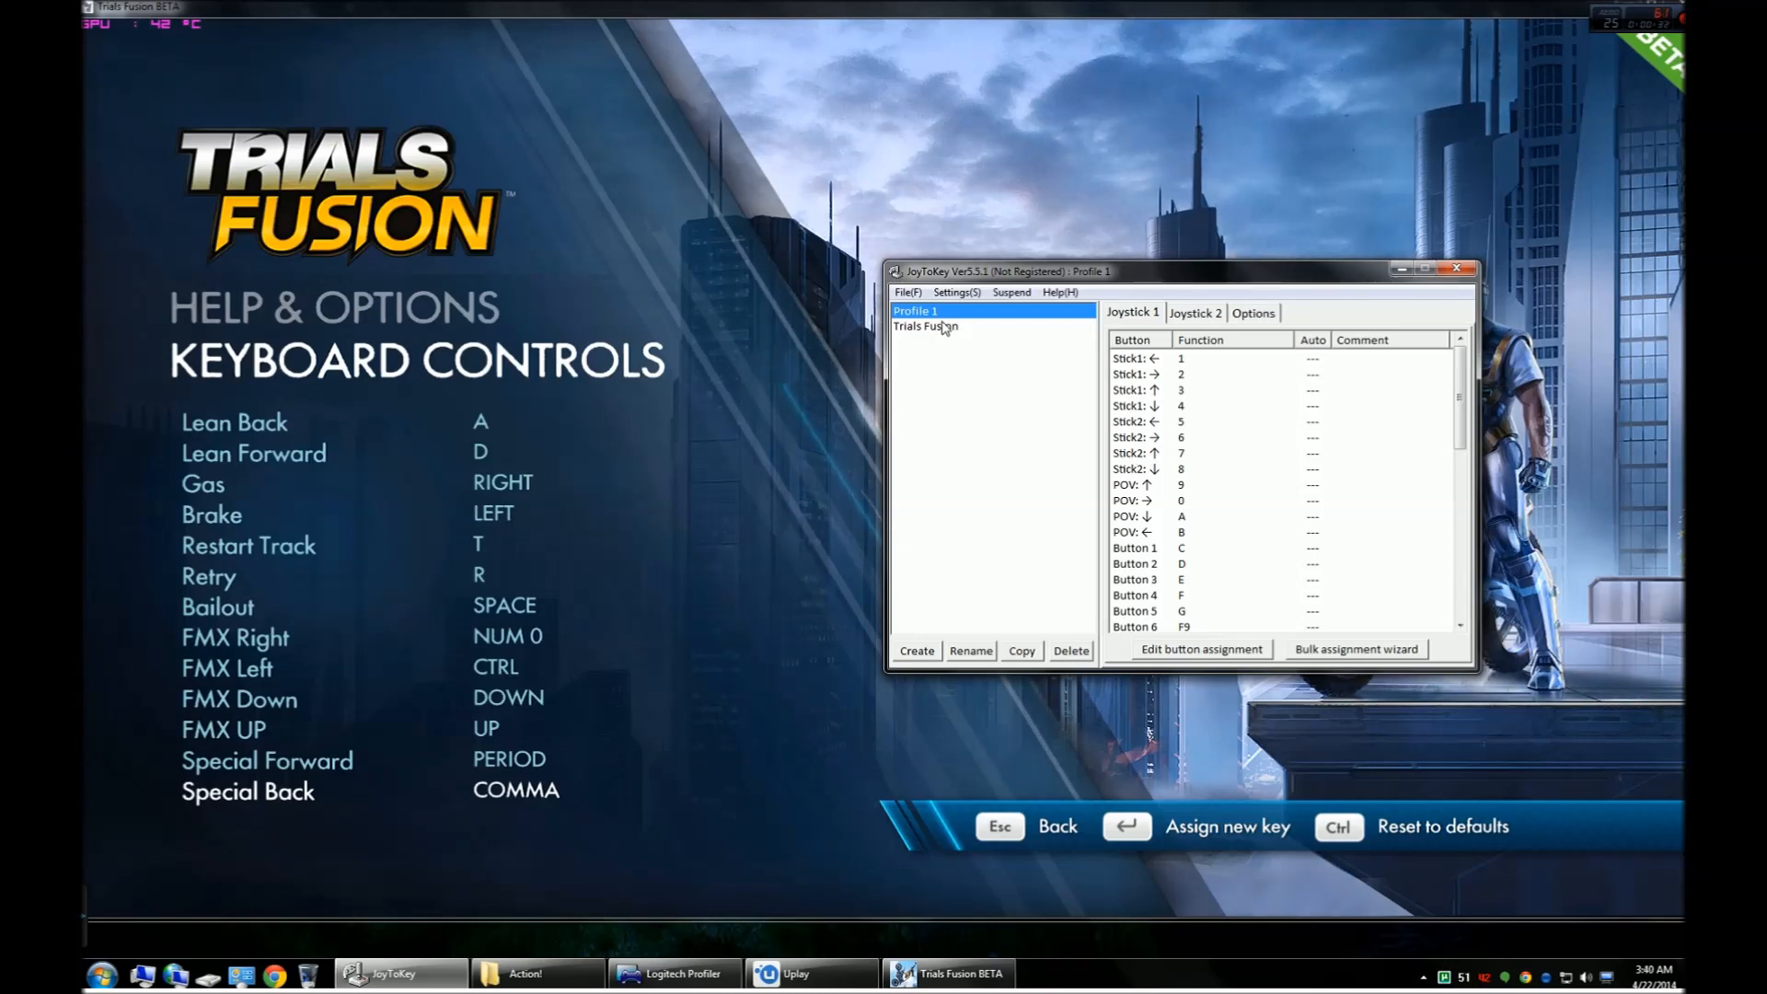
- Switch to the Trials Fusion profile and compare its Joystick 1 assignments with the game's keyboard controls
{"action": "left_click", "coordinate": [949, 326]}
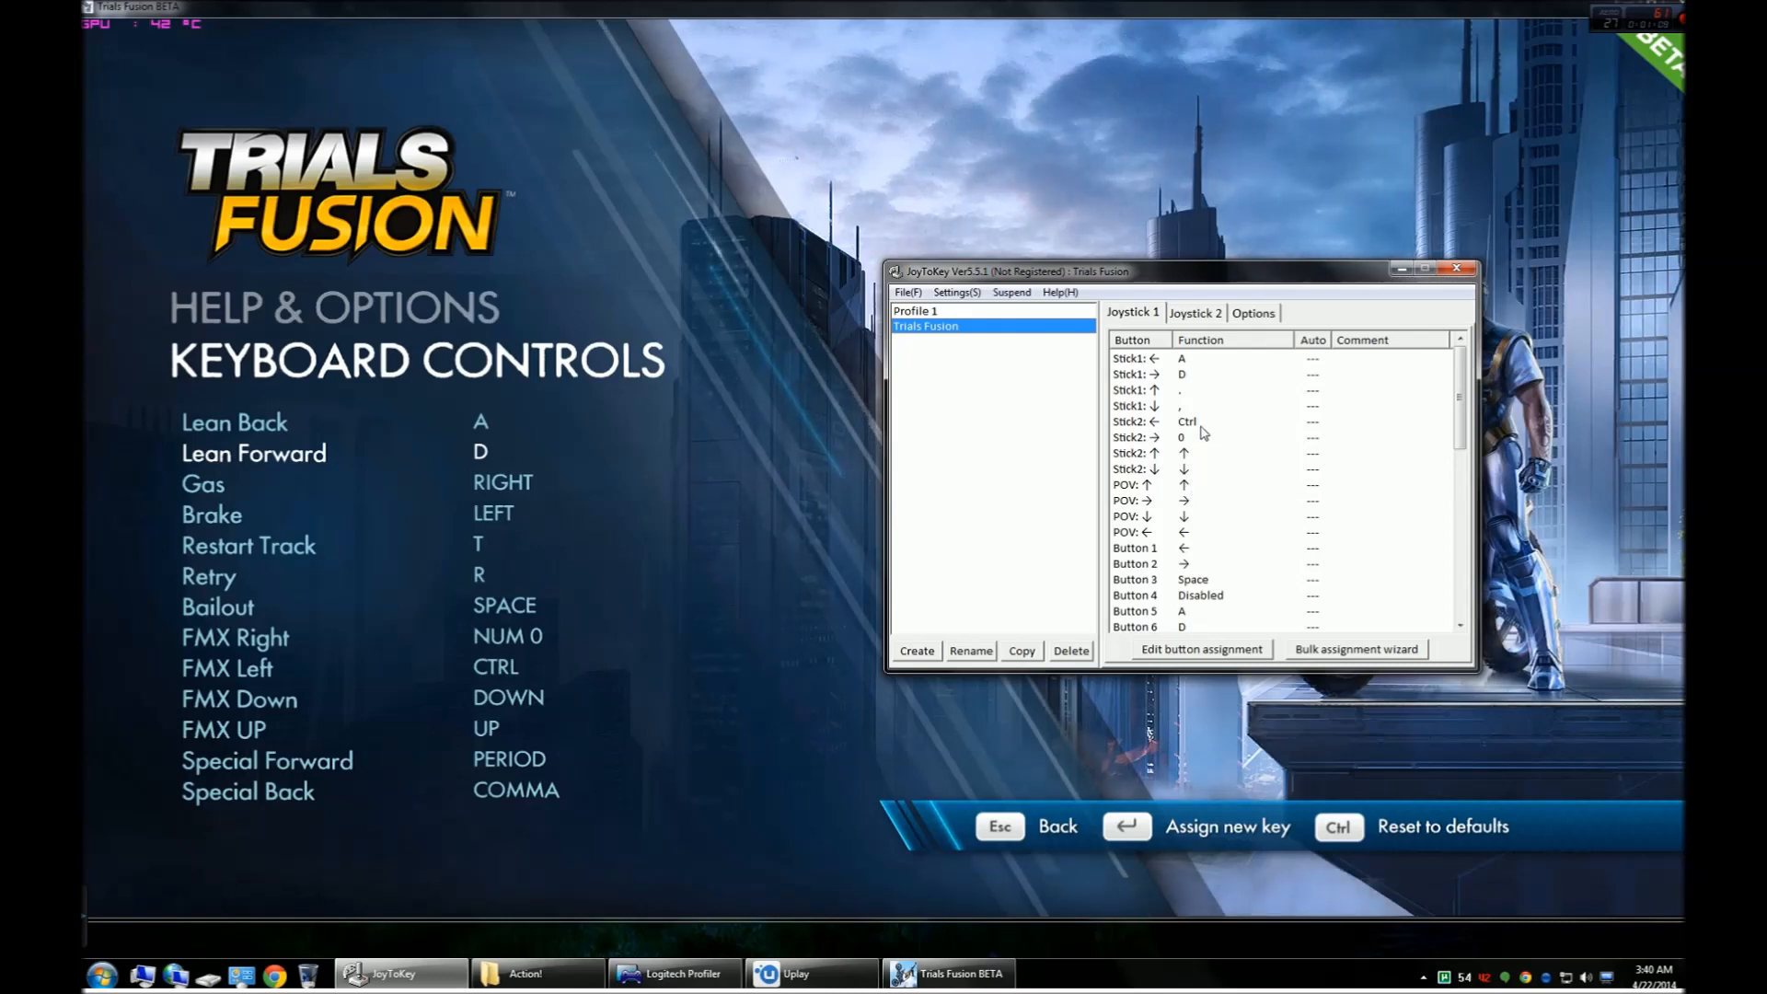
{"action": "left_click_drag", "start_coordinate": [1463, 421], "coordinate": [1462, 490]}
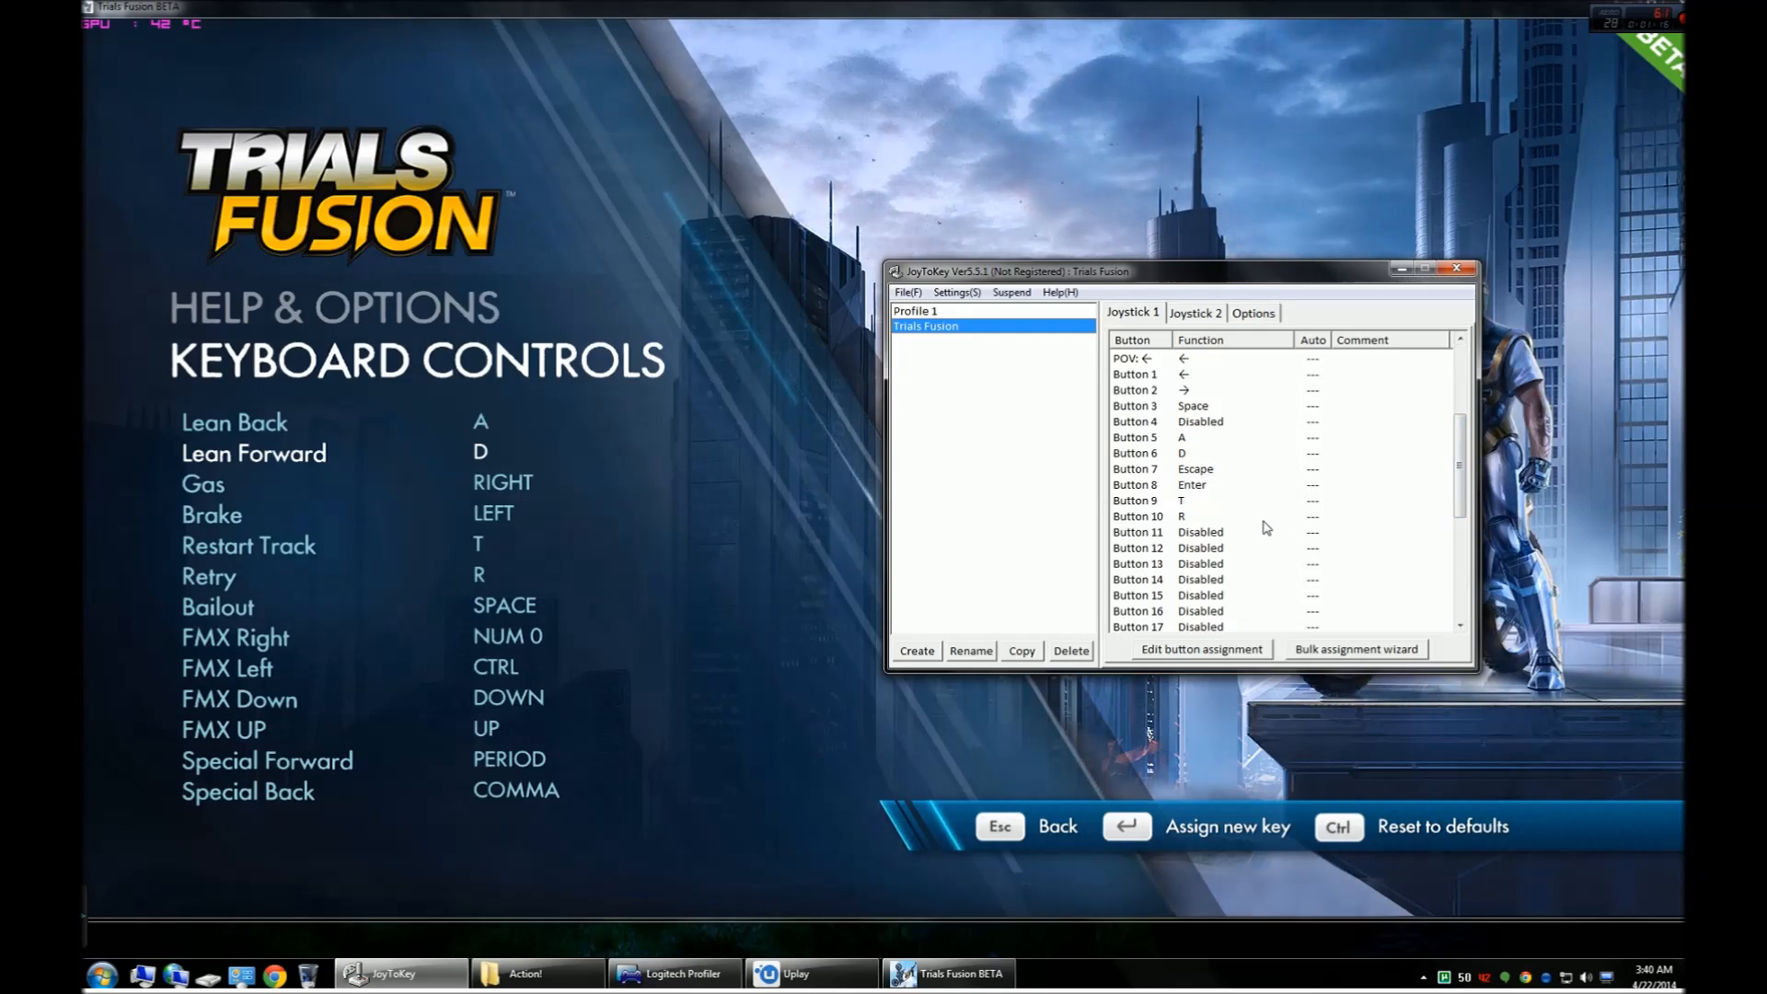
{"action": "left_click_drag", "start_coordinate": [1469, 469], "coordinate": [1474, 414]}
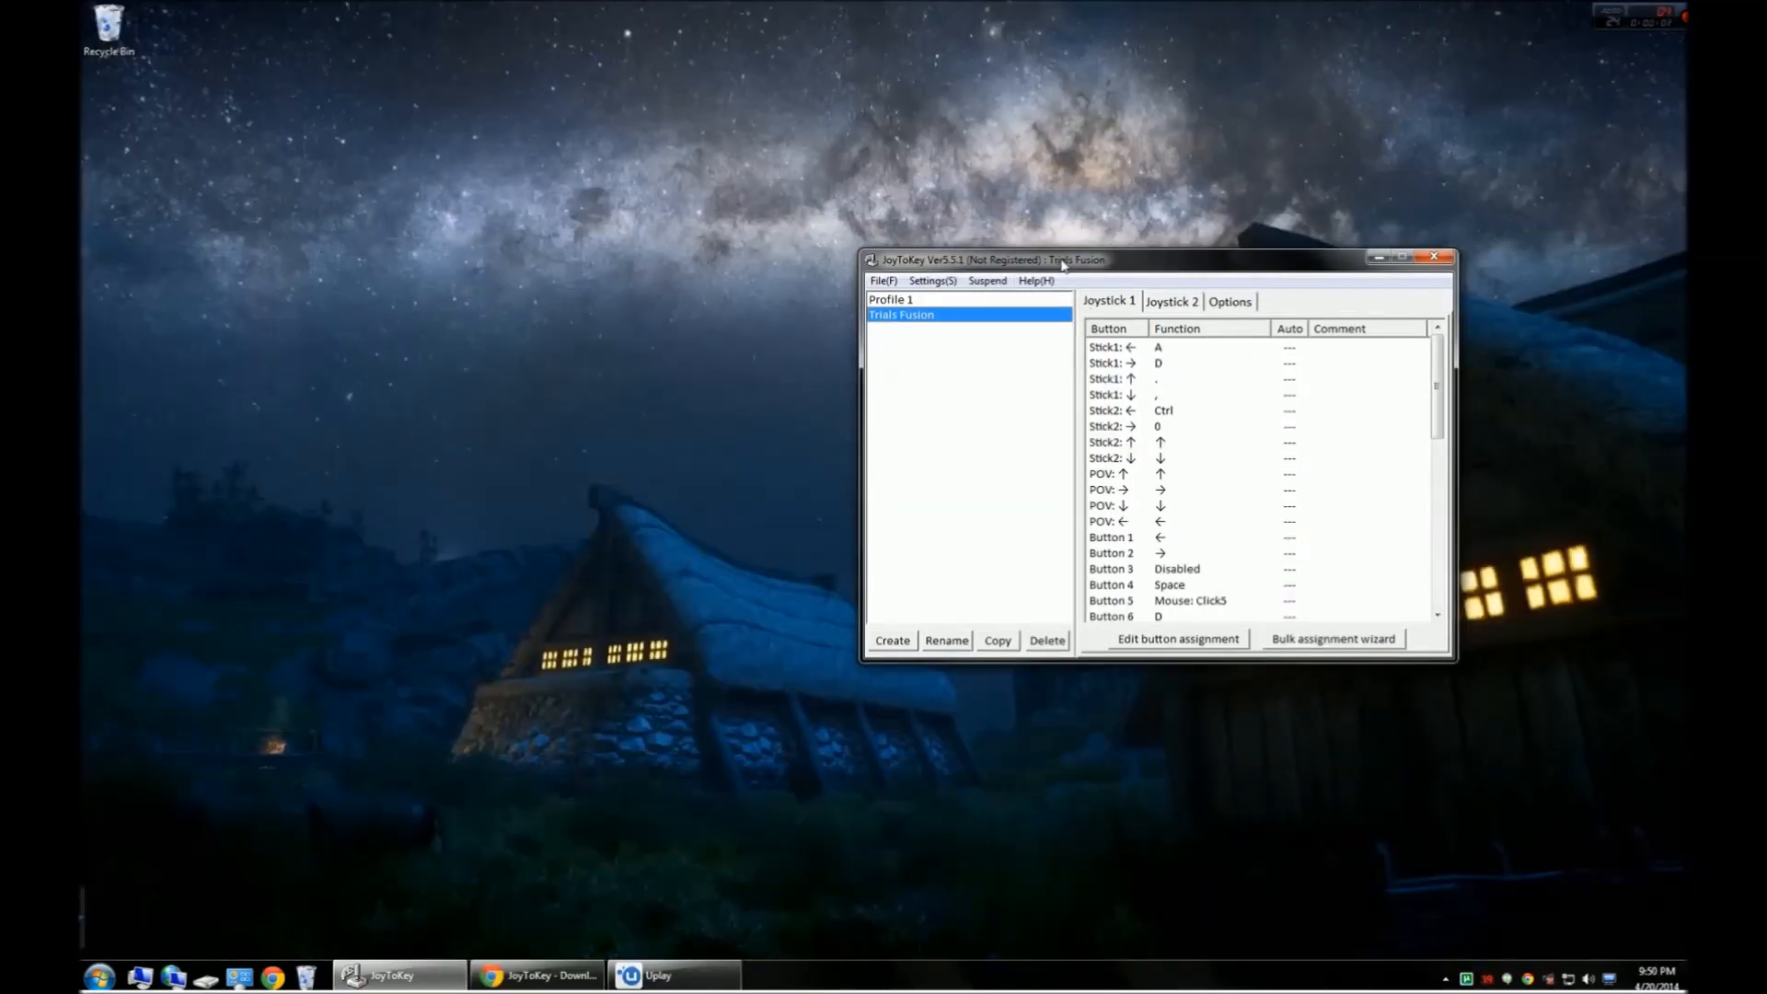
- With the Trials Fusion profile active, open the profile-to-application associations and select the Trials Fusion entry
{"action": "left_click_drag", "start_coordinate": [1059, 269], "coordinate": [1096, 267]}
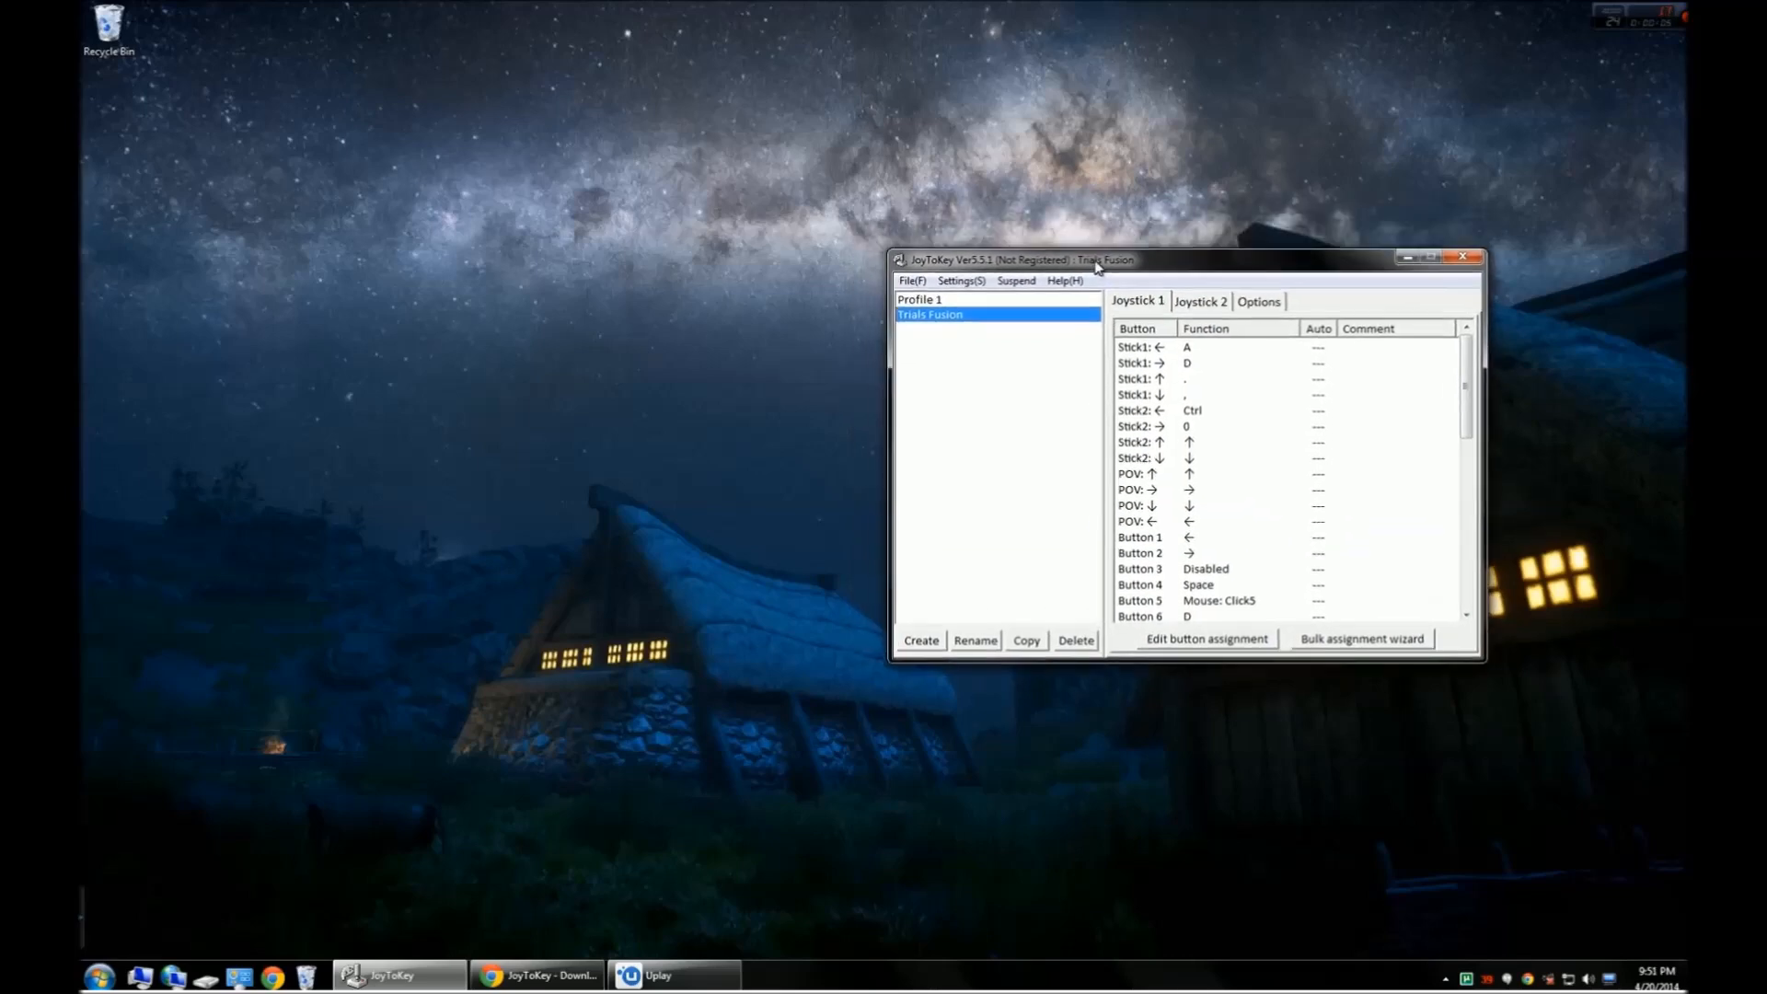
{"action": "left_click", "coordinate": [951, 302]}
{"action": "left_click", "coordinate": [952, 316]}
{"action": "left_click", "coordinate": [972, 281]}
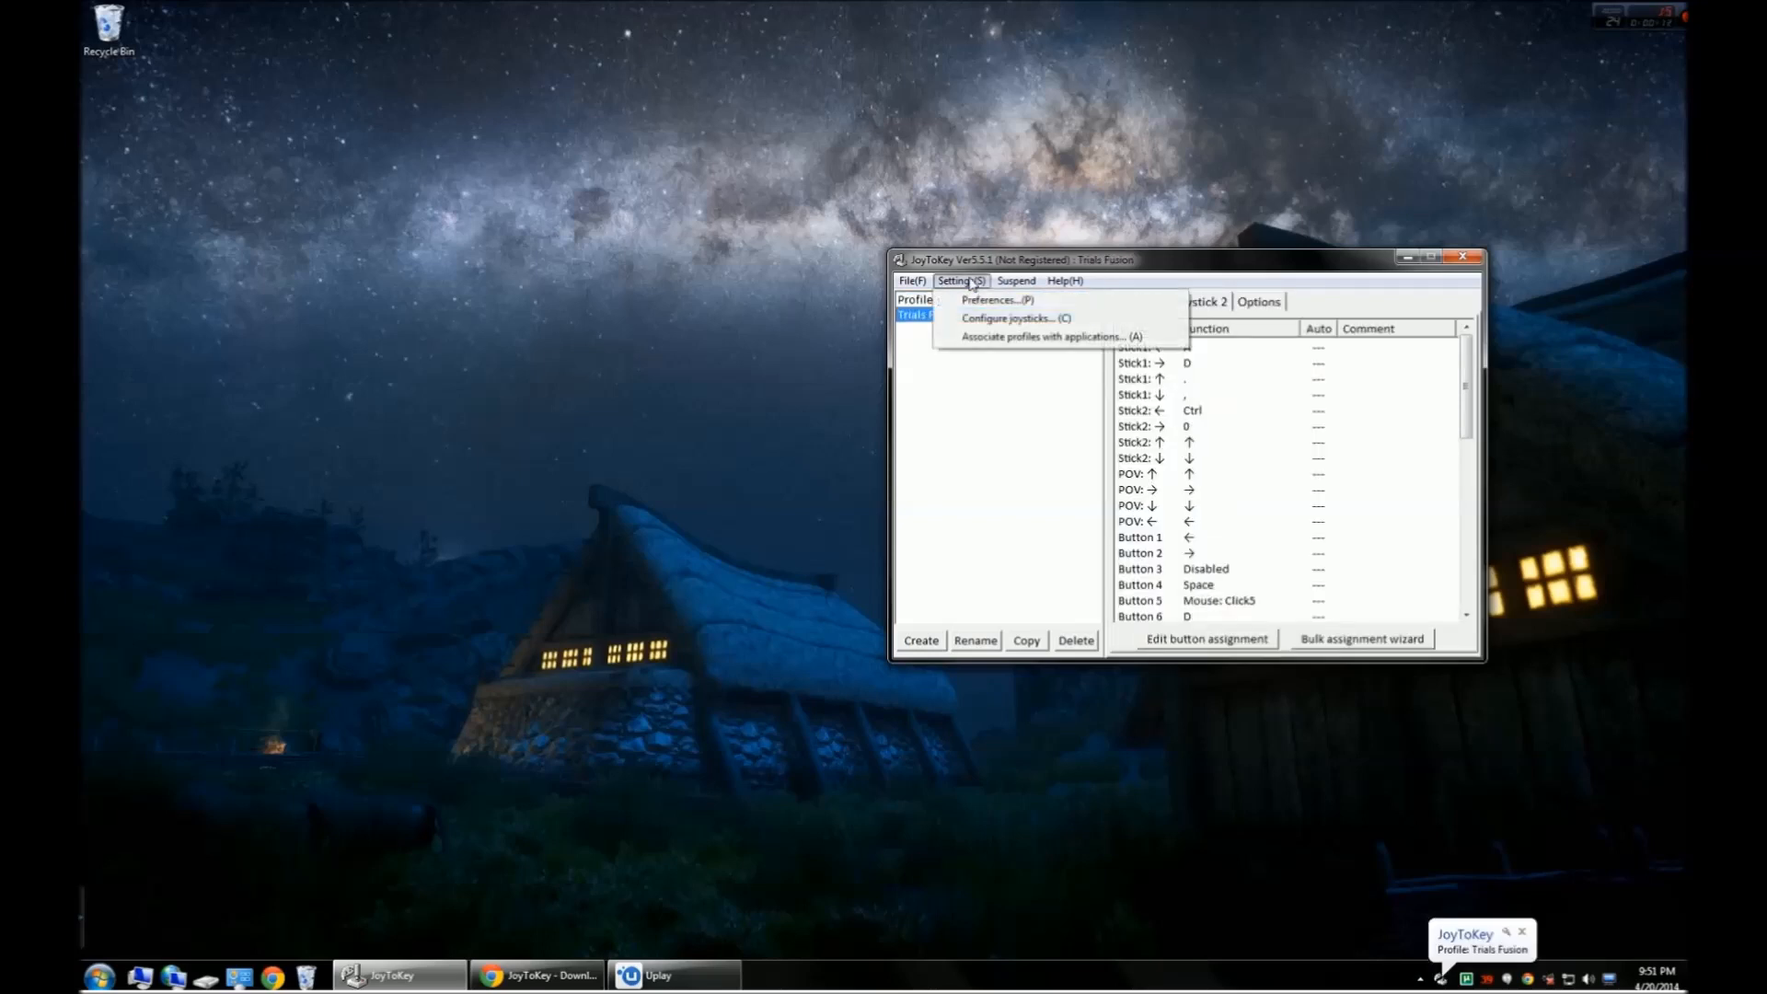
{"action": "left_click", "coordinate": [1010, 336]}
{"action": "left_click", "coordinate": [327, 255]}
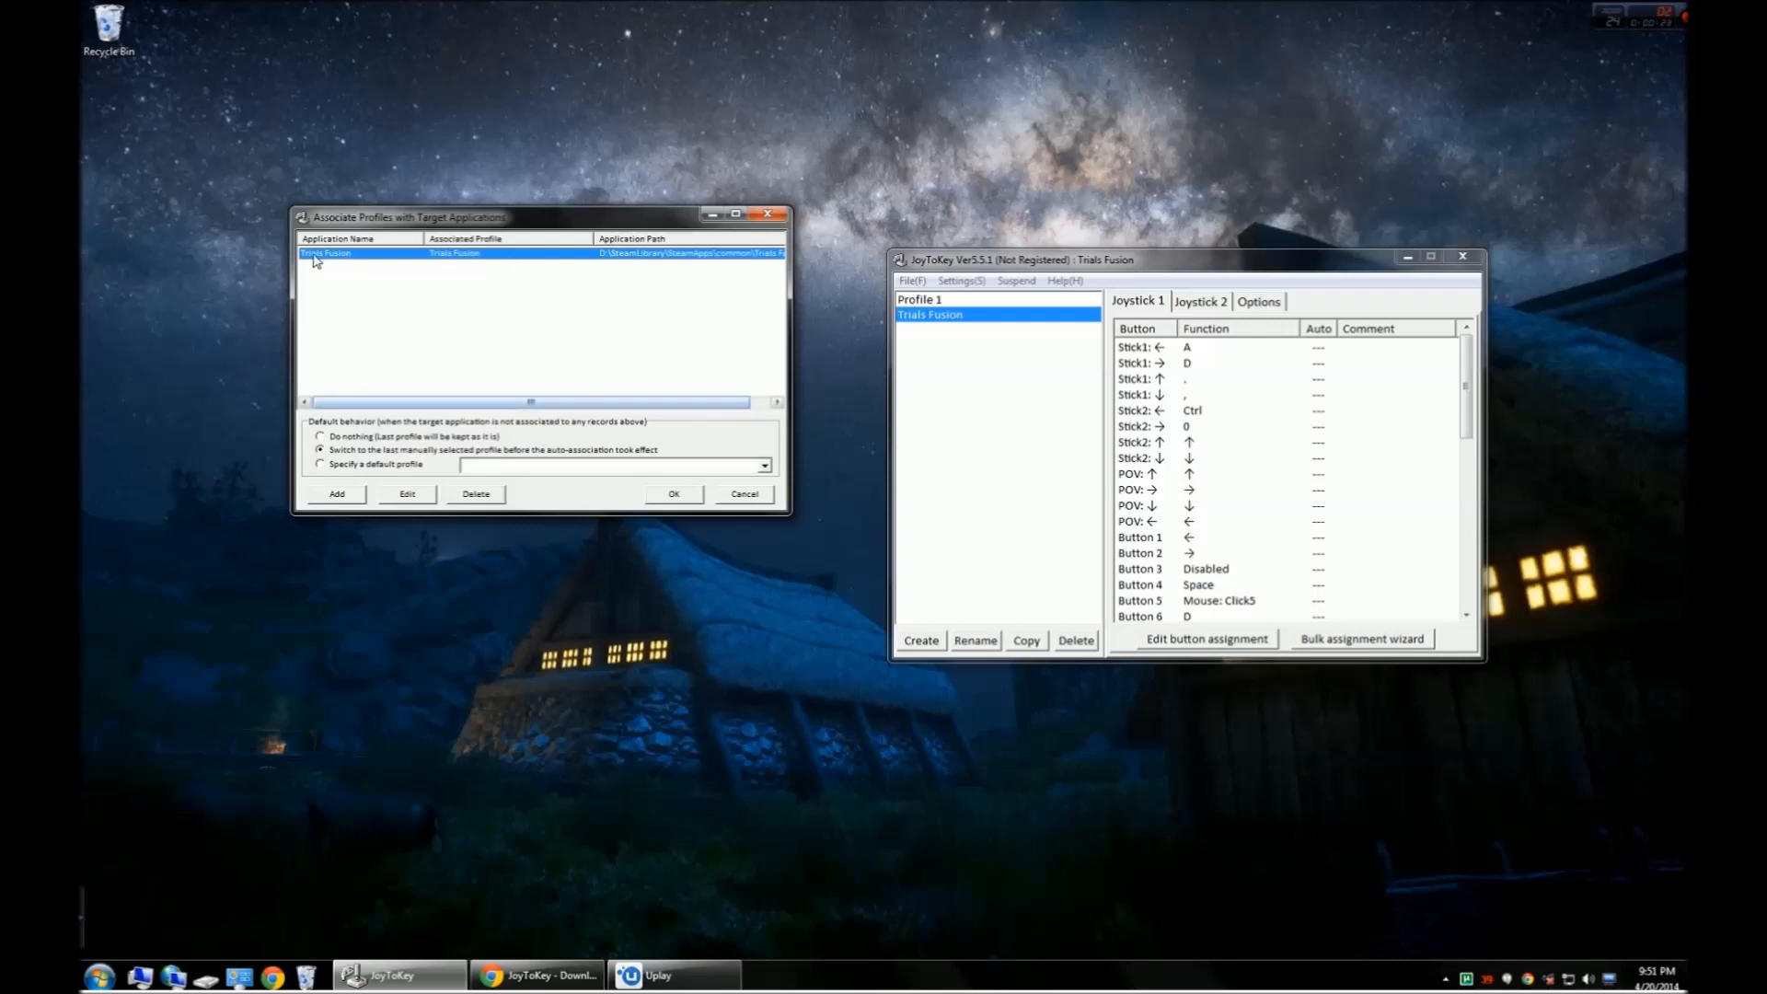
- View the available default profiles for unassociated applications, and close the association settings without saving
{"action": "left_click", "coordinate": [765, 467]}
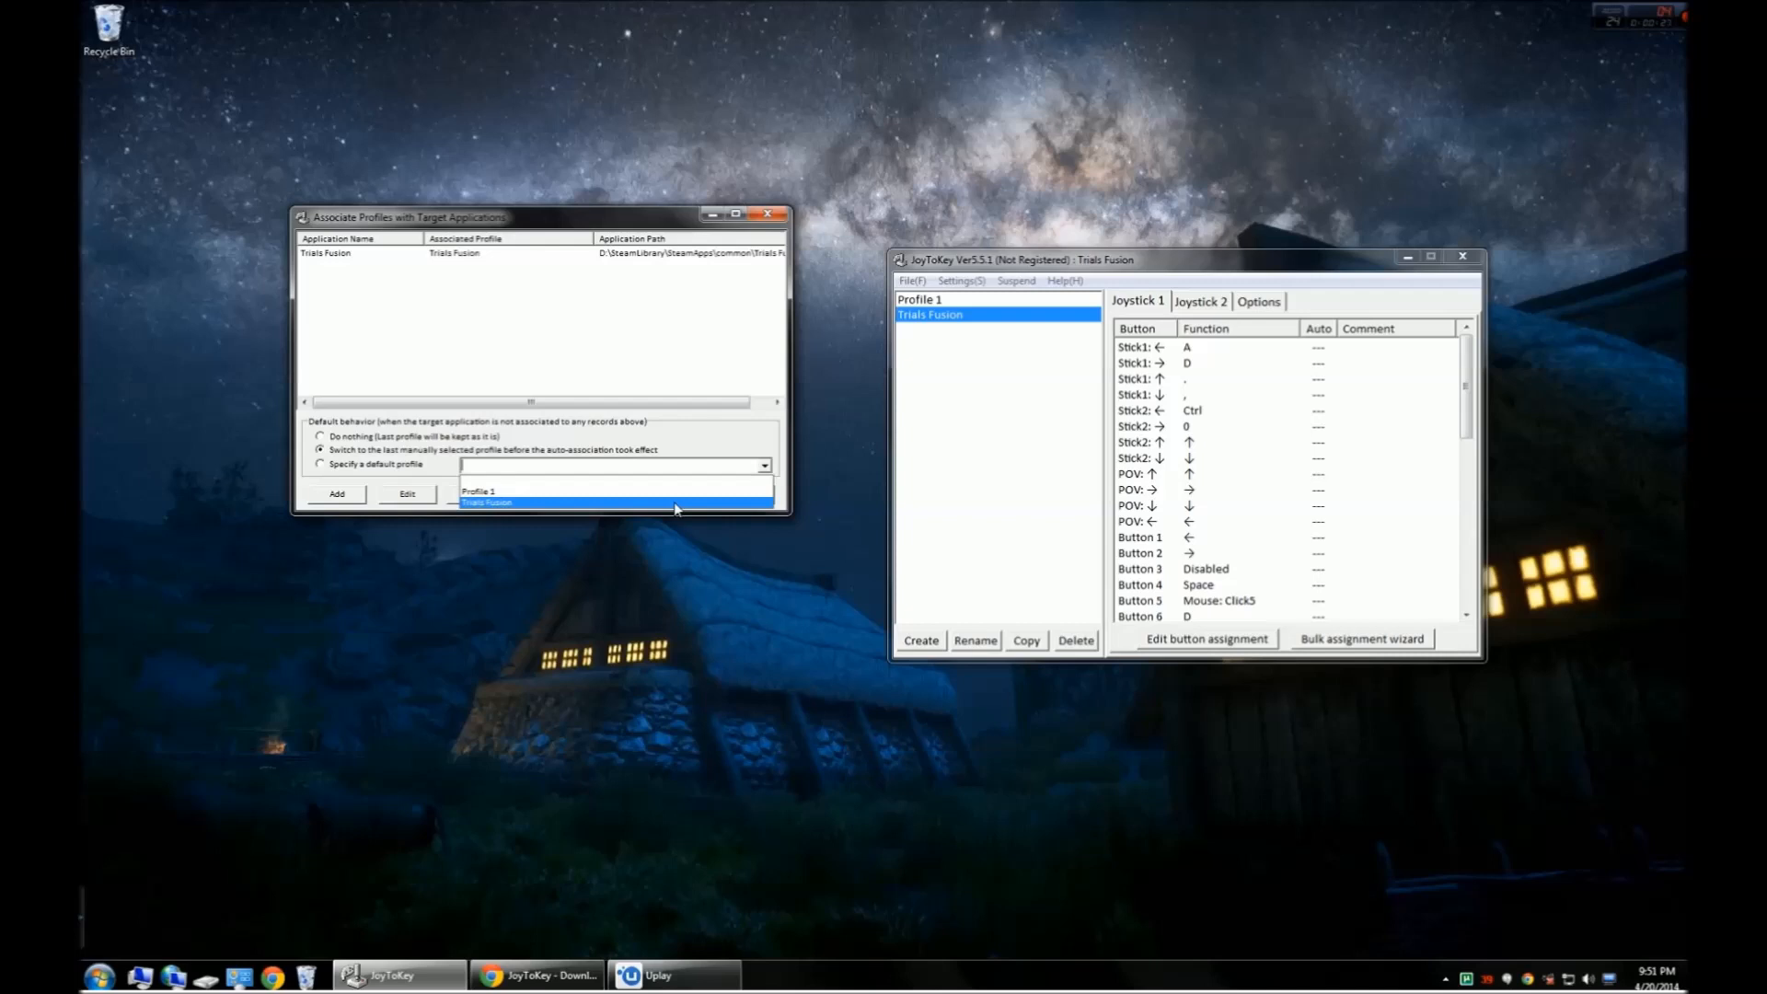
{"action": "left_click", "coordinate": [677, 465]}
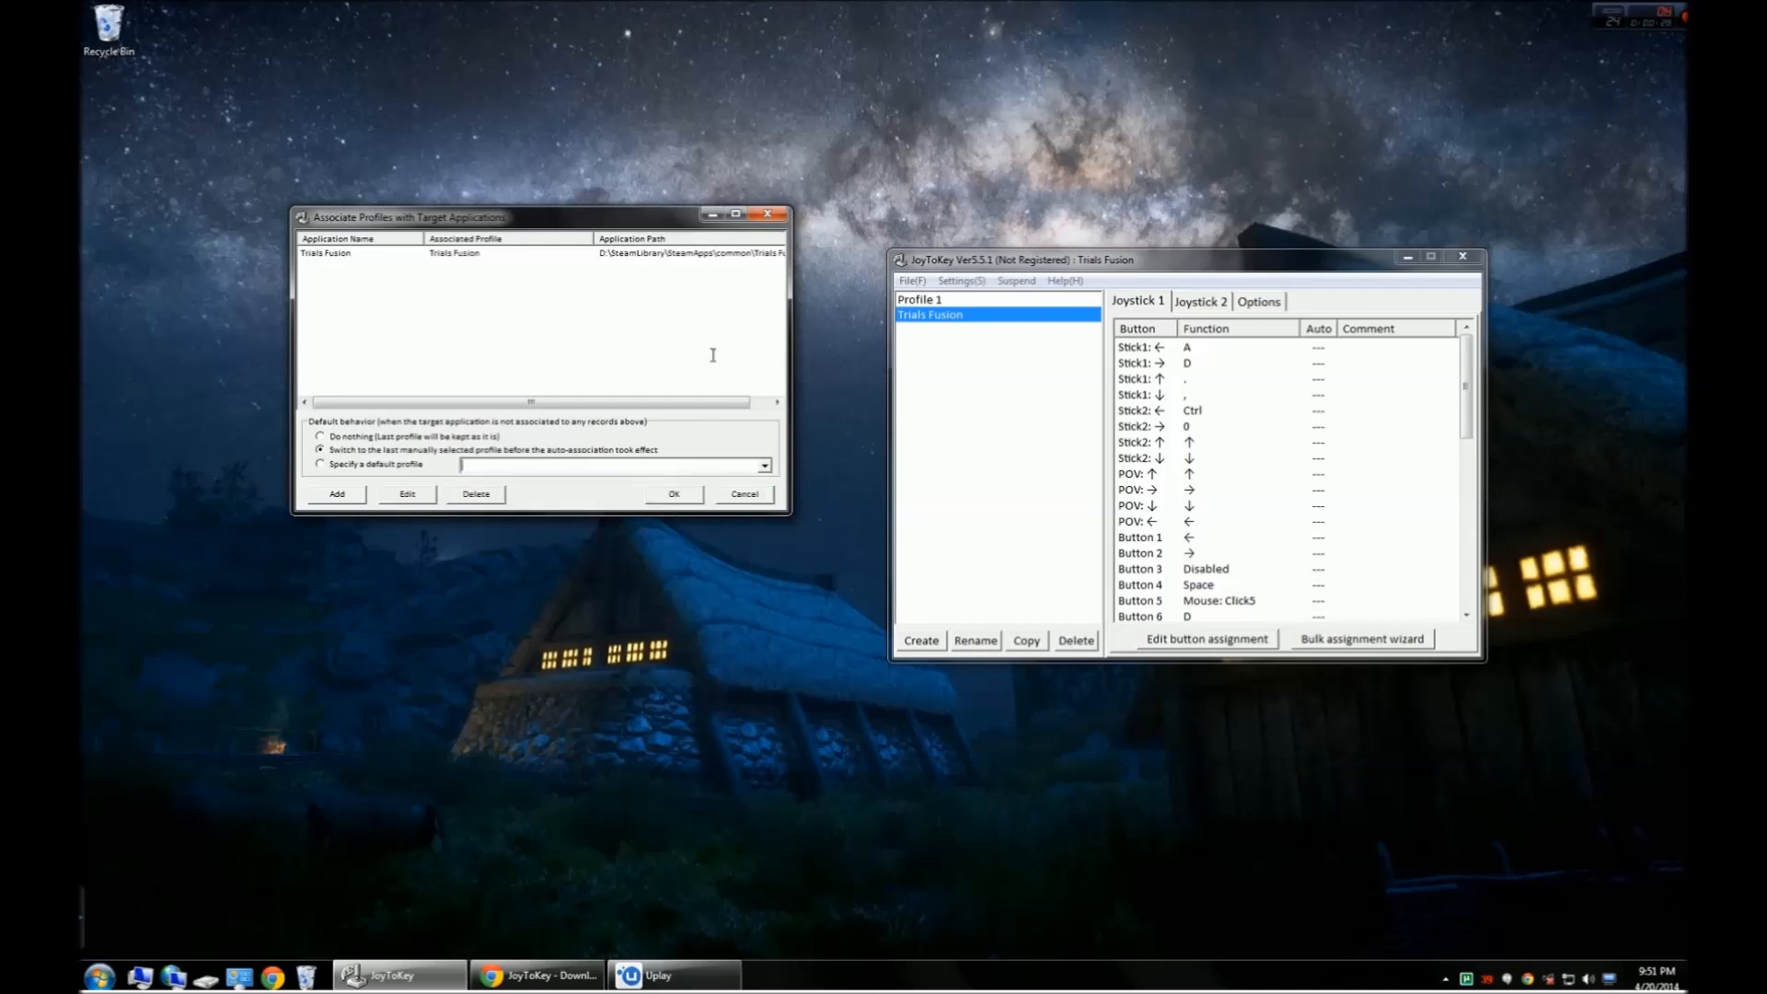
{"action": "left_click", "coordinate": [741, 497]}
- Move the JoyToKey window aside and make Profile 1 the active profile
{"action": "left_click_drag", "start_coordinate": [1190, 266], "coordinate": [1336, 170]}
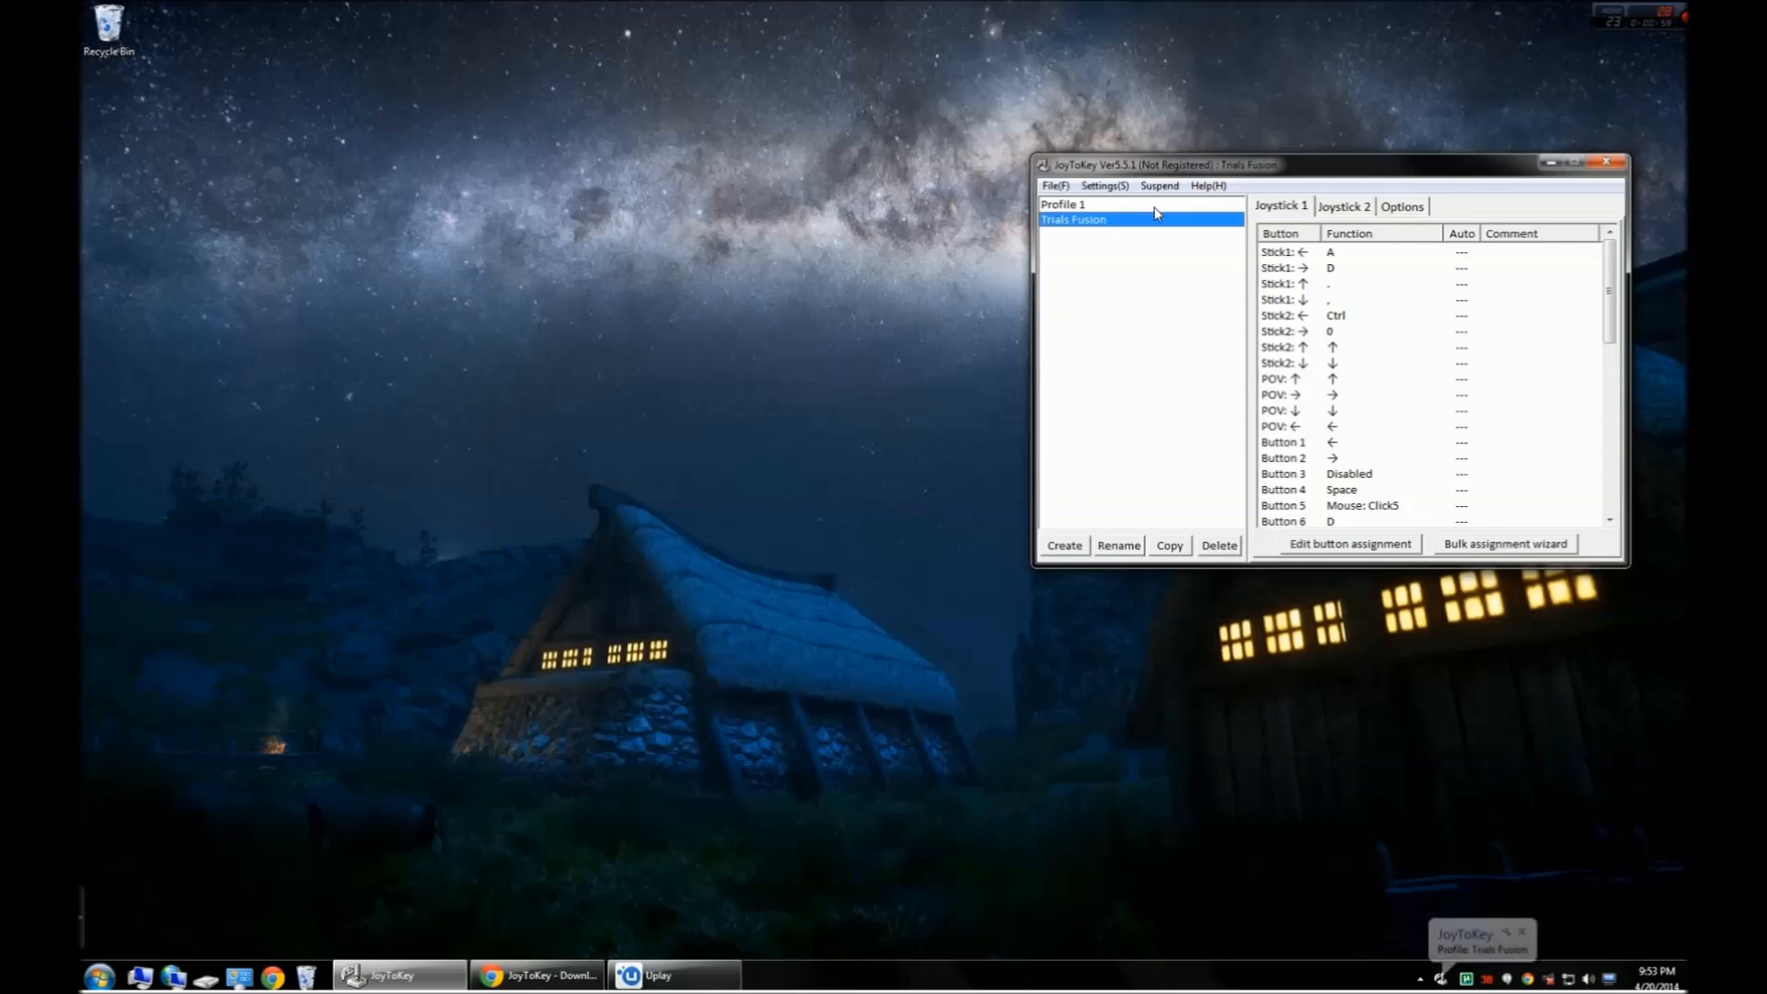
{"action": "left_click", "coordinate": [1150, 209]}
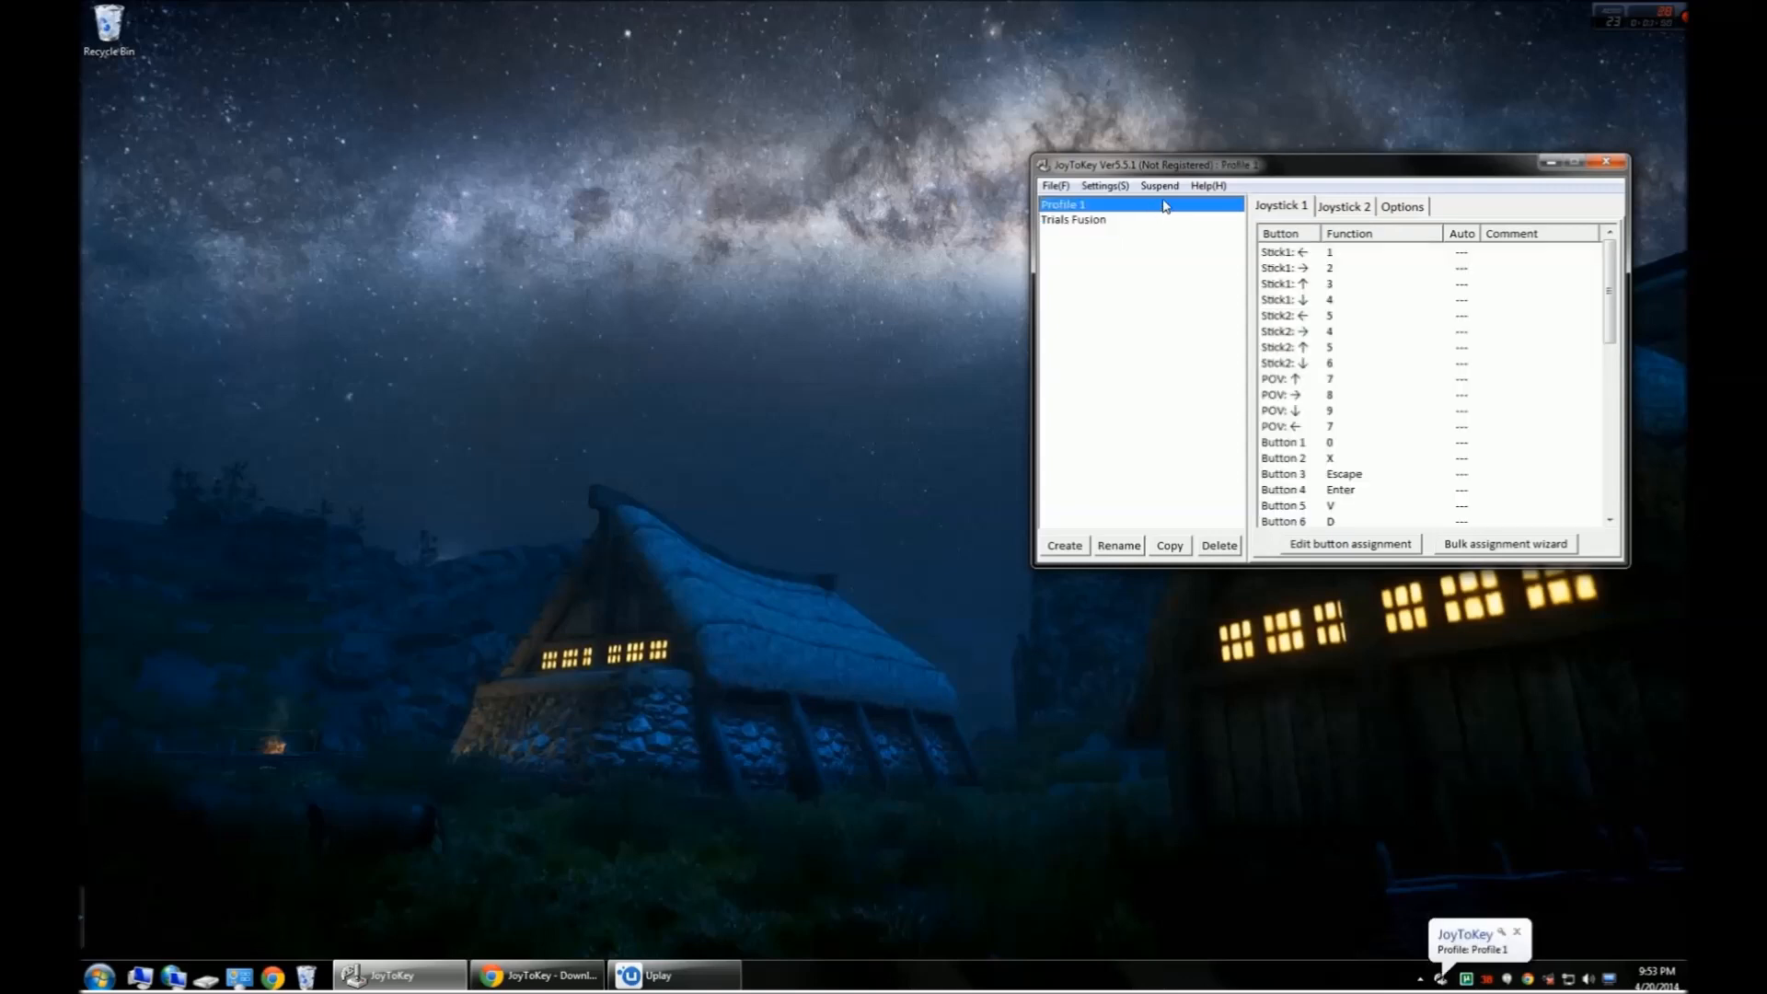
{"action": "left_click", "coordinate": [1107, 187]}
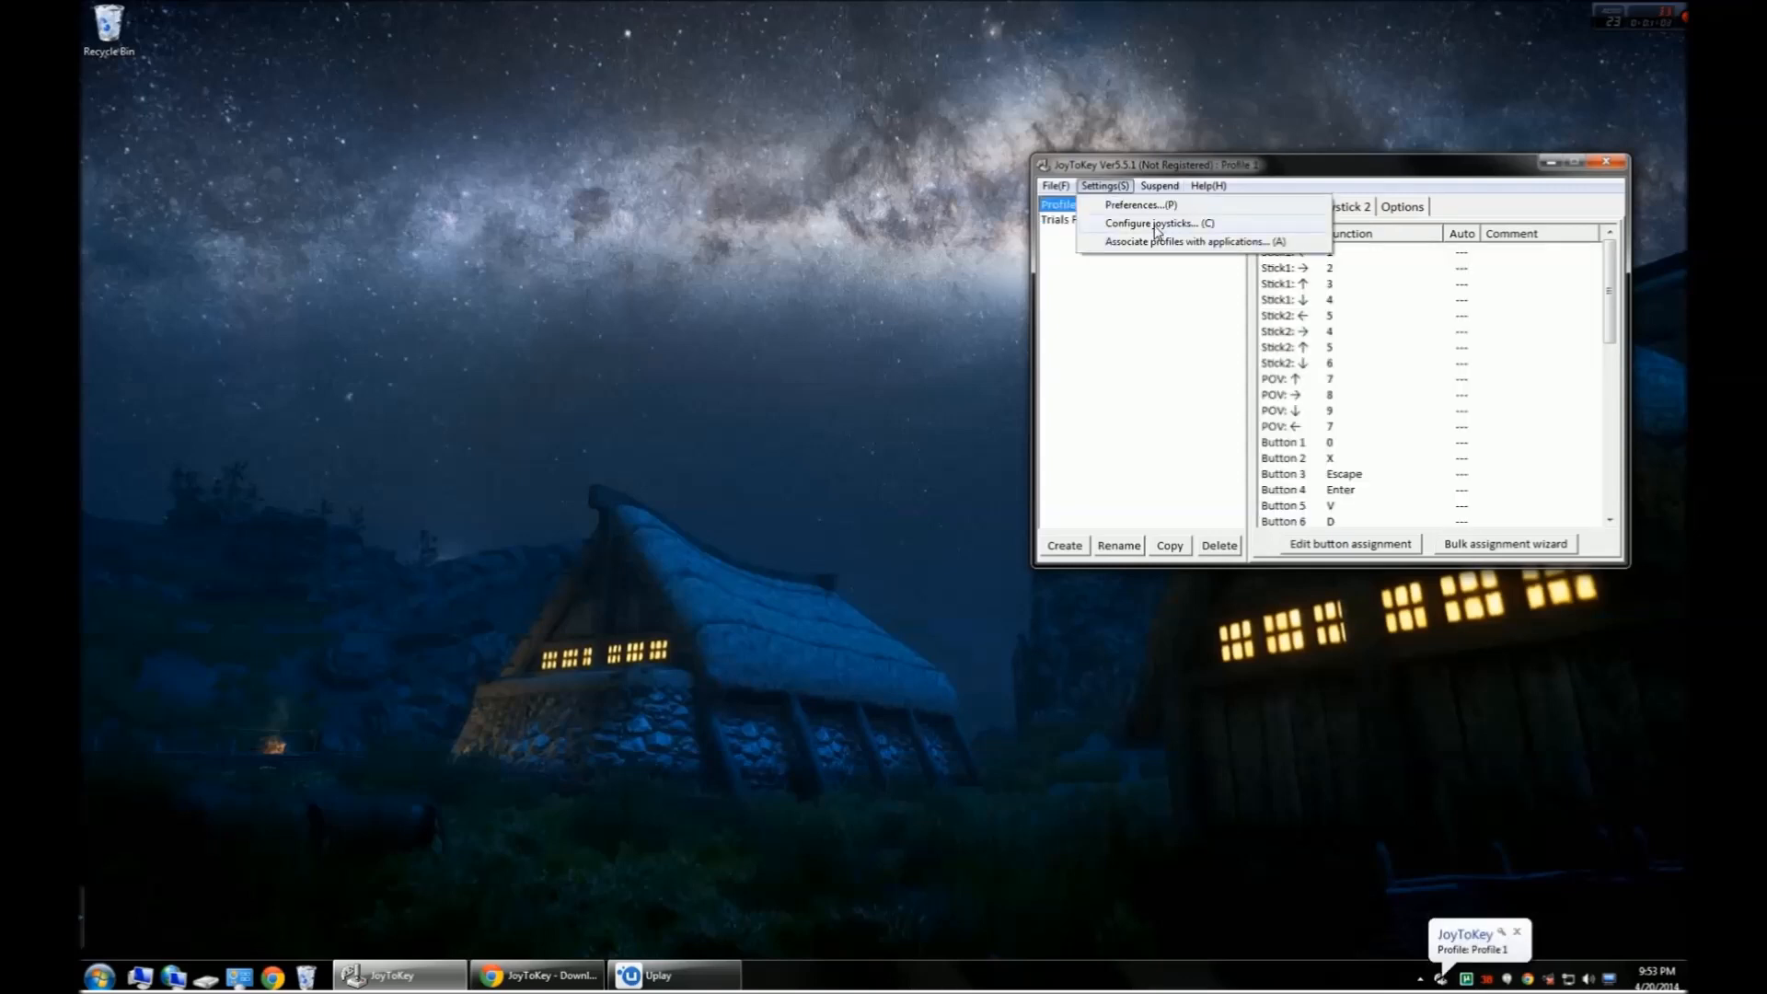
{"action": "mouse_move", "coordinate": [1041, 187]}
{"action": "left_click", "coordinate": [1132, 177]}
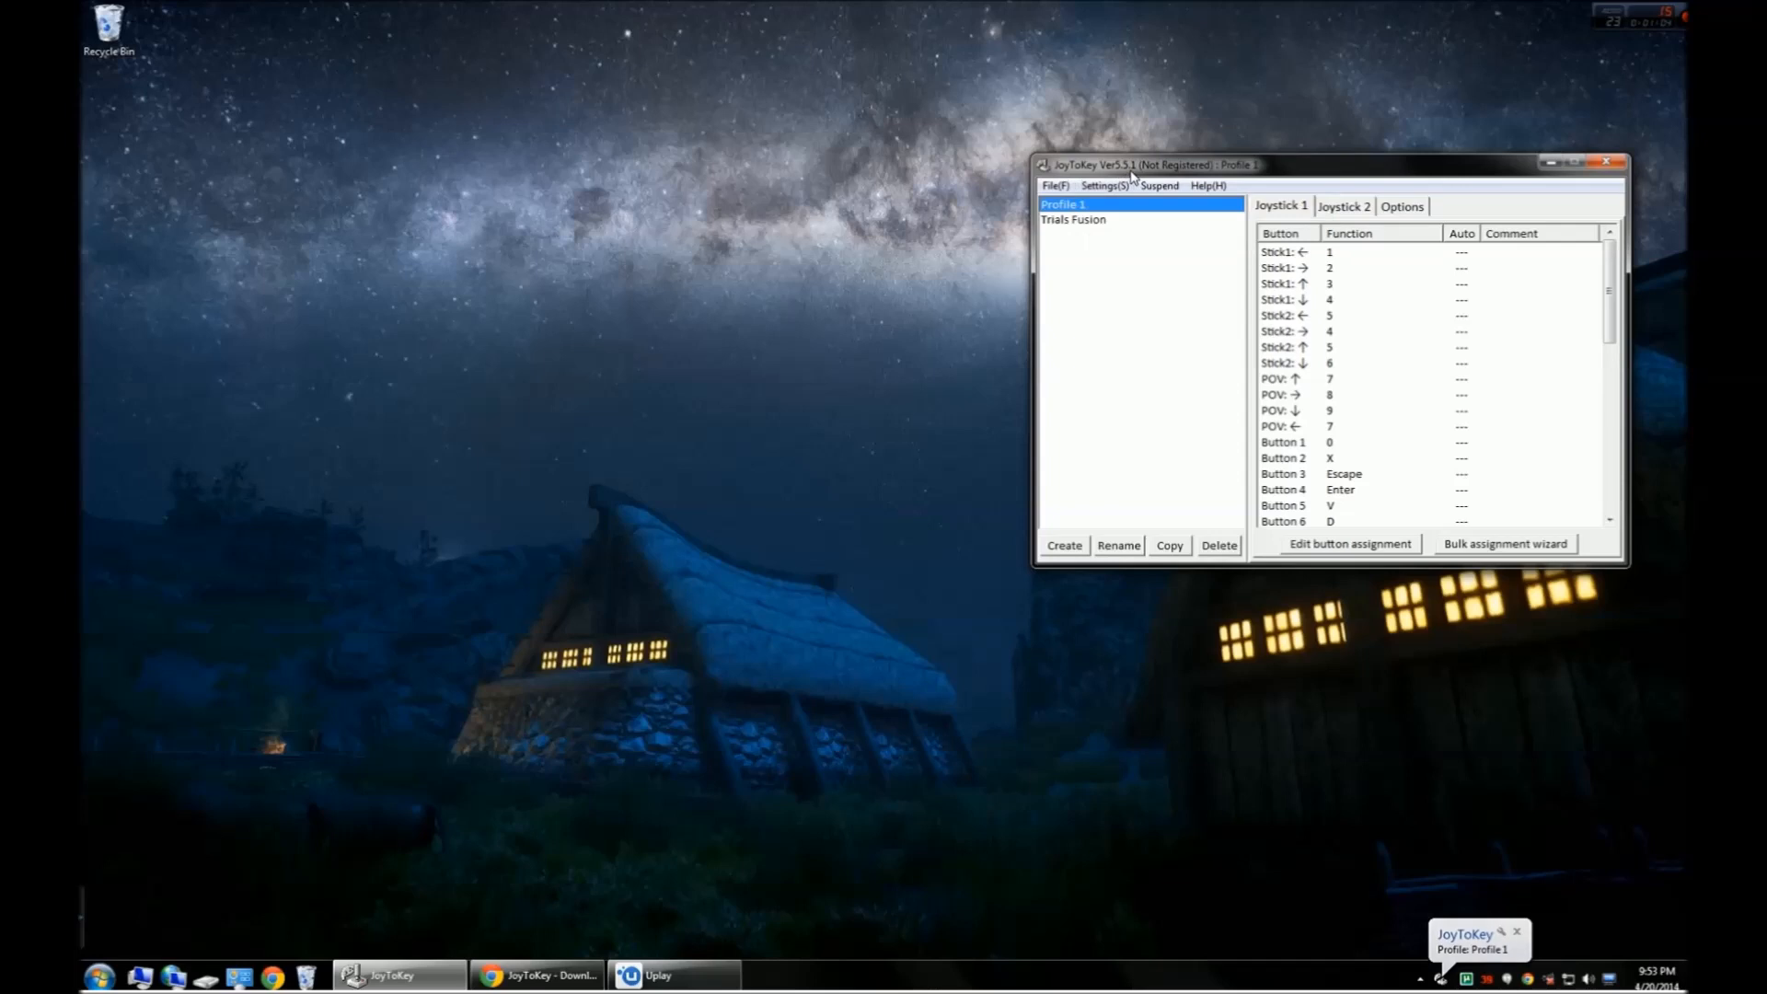